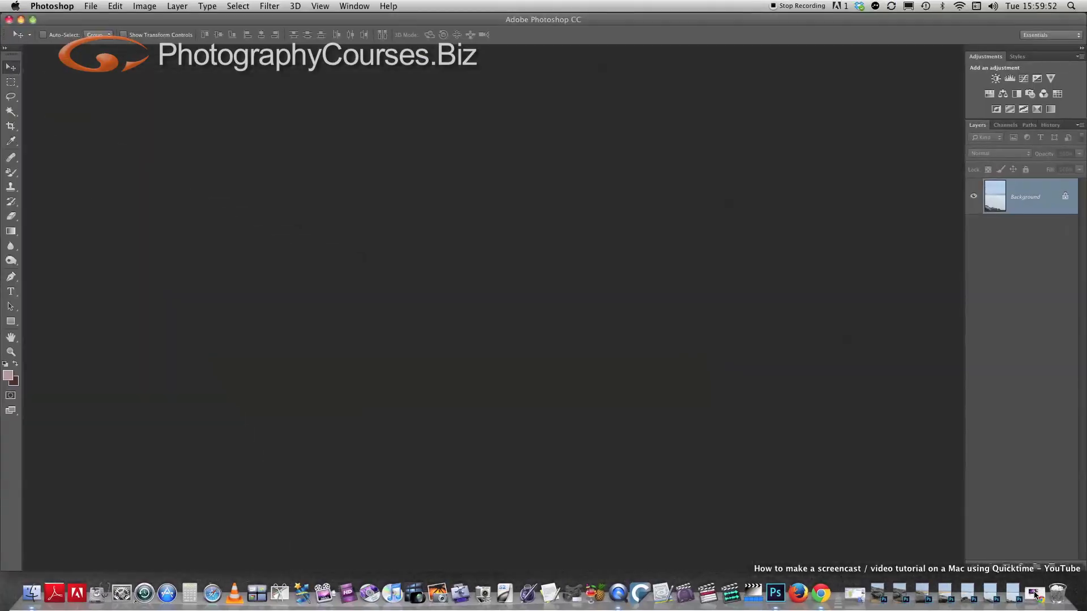
- Restore frames 041 and 042 and overlap 042 onto the right side of 041
{"action": "left_click", "coordinate": [878, 594]}
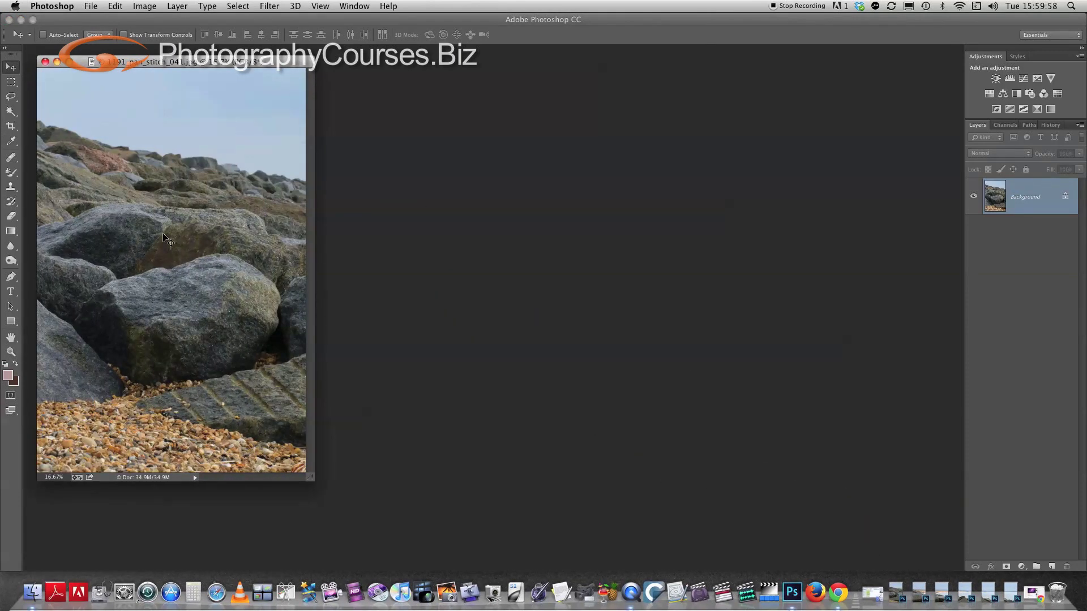
{"action": "left_click", "coordinate": [900, 595]}
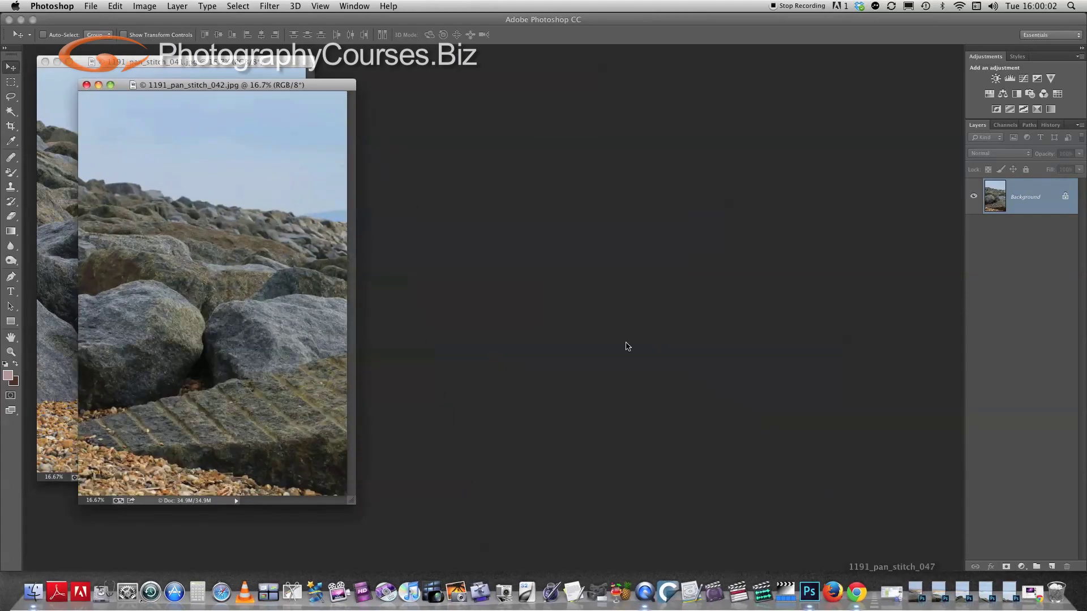
{"action": "left_click_drag", "start_coordinate": [214, 84], "coordinate": [463, 66]}
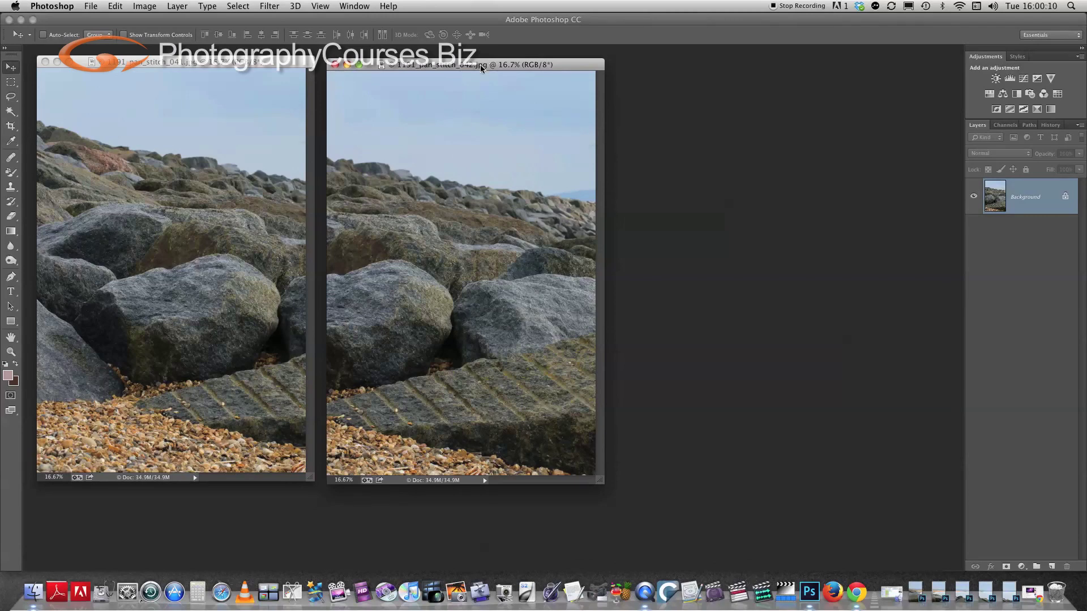
{"action": "mouse_move", "coordinate": [482, 65]}
{"action": "left_mouse_down"}
{"action": "mouse_move", "coordinate": [368, 59]}
{"action": "mouse_move", "coordinate": [423, 104]}
{"action": "left_mouse_up"}
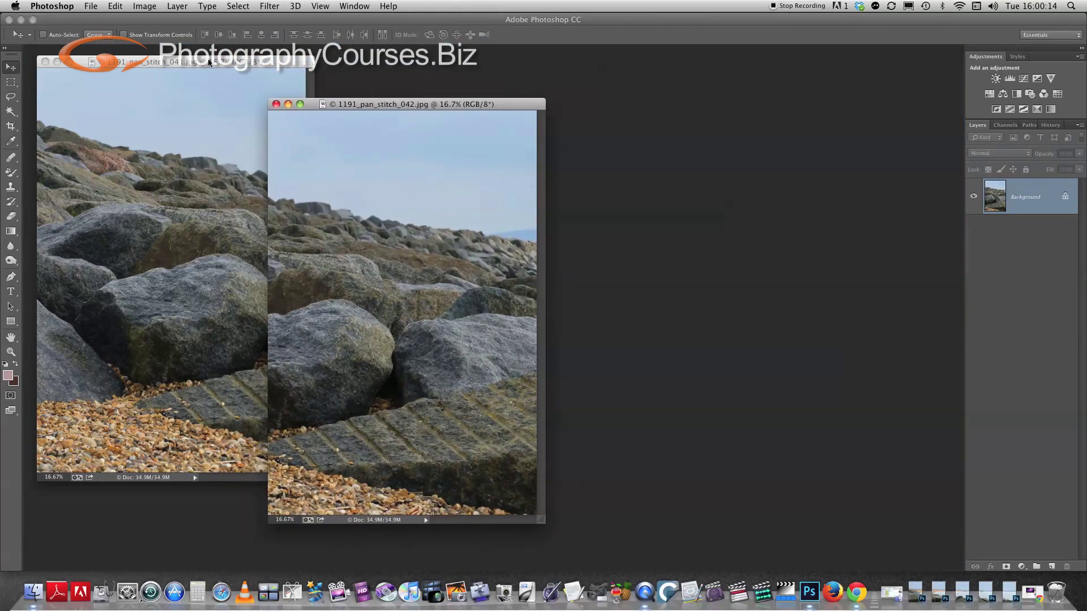
{"action": "left_click_drag", "start_coordinate": [209, 62], "coordinate": [210, 99]}
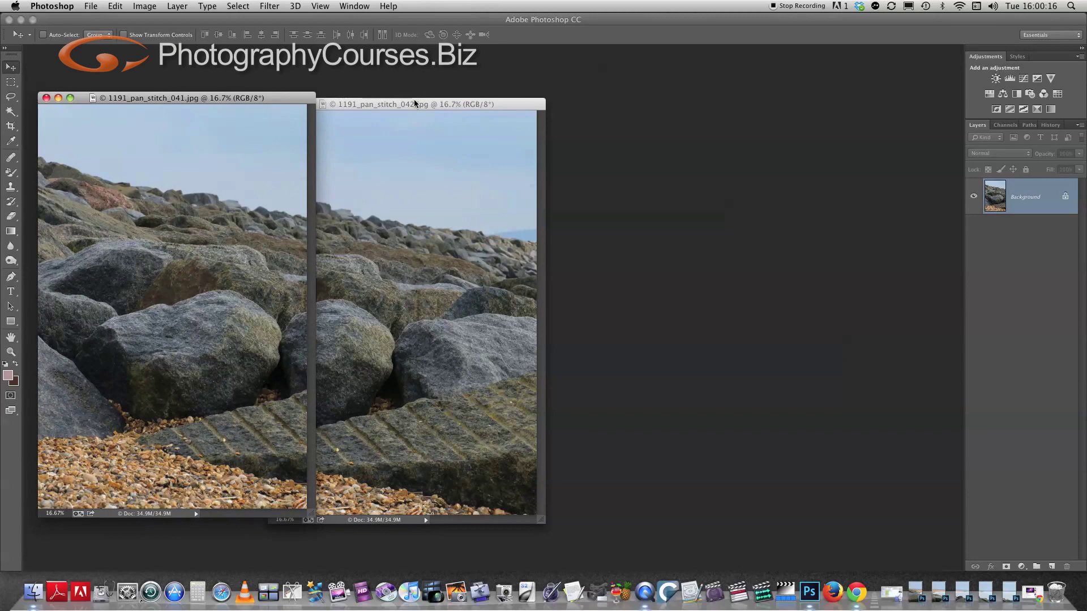
{"action": "left_click_drag", "start_coordinate": [415, 104], "coordinate": [328, 94]}
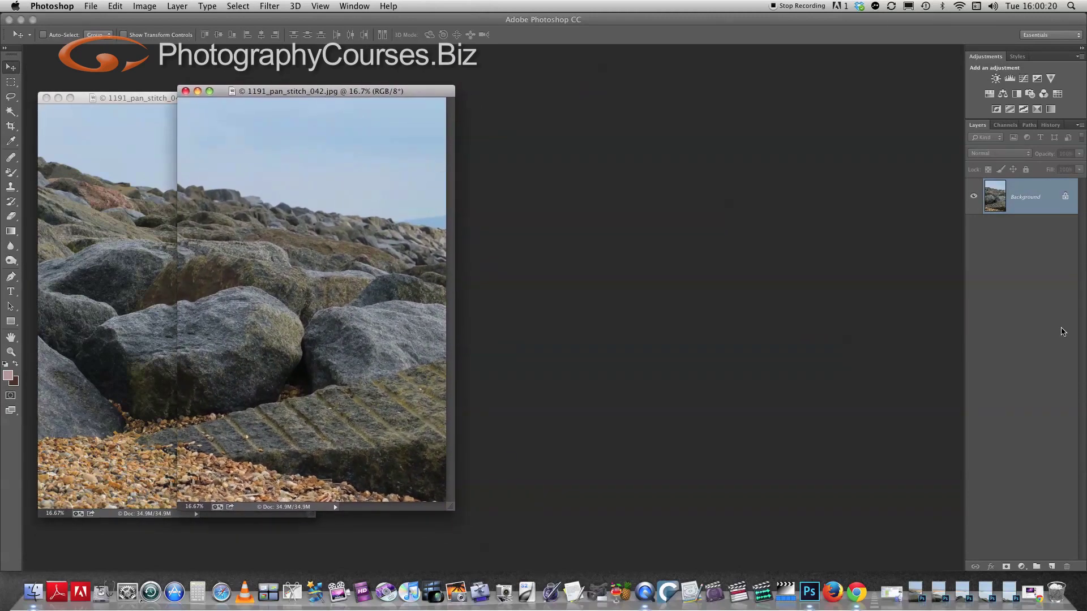
- Restore frames 043 and 044 and line them up in sequence right of 042
{"action": "left_click", "coordinate": [913, 591]}
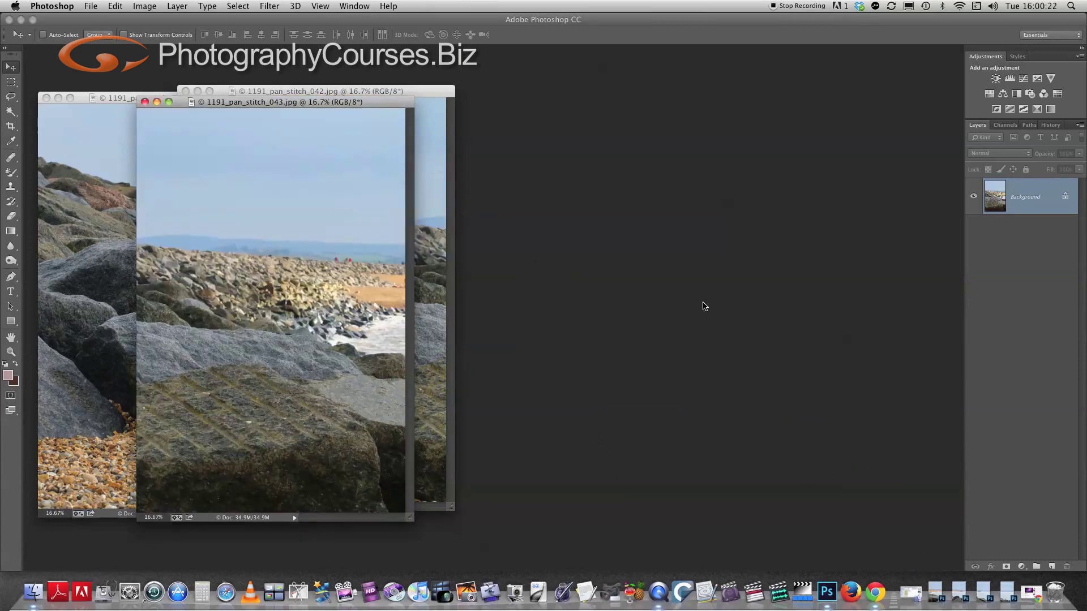
{"action": "mouse_move", "coordinate": [270, 100]}
{"action": "left_mouse_down"}
{"action": "mouse_move", "coordinate": [700, 97]}
{"action": "mouse_move", "coordinate": [474, 97]}
{"action": "mouse_move", "coordinate": [607, 93]}
{"action": "mouse_move", "coordinate": [477, 80]}
{"action": "mouse_move", "coordinate": [585, 84]}
{"action": "mouse_move", "coordinate": [542, 85]}
{"action": "left_mouse_up"}
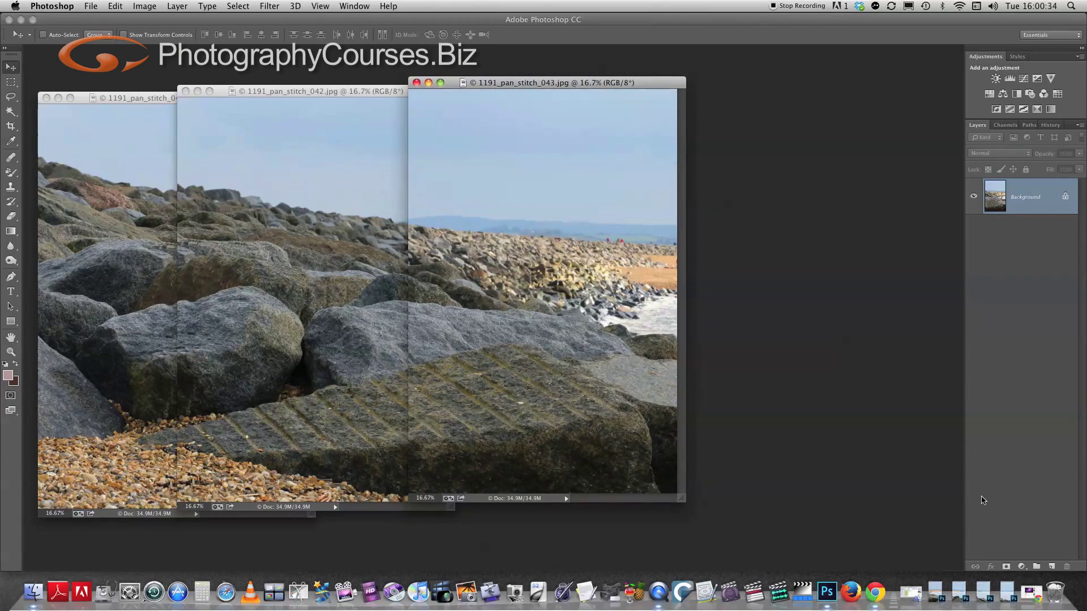
{"action": "left_click", "coordinate": [938, 601]}
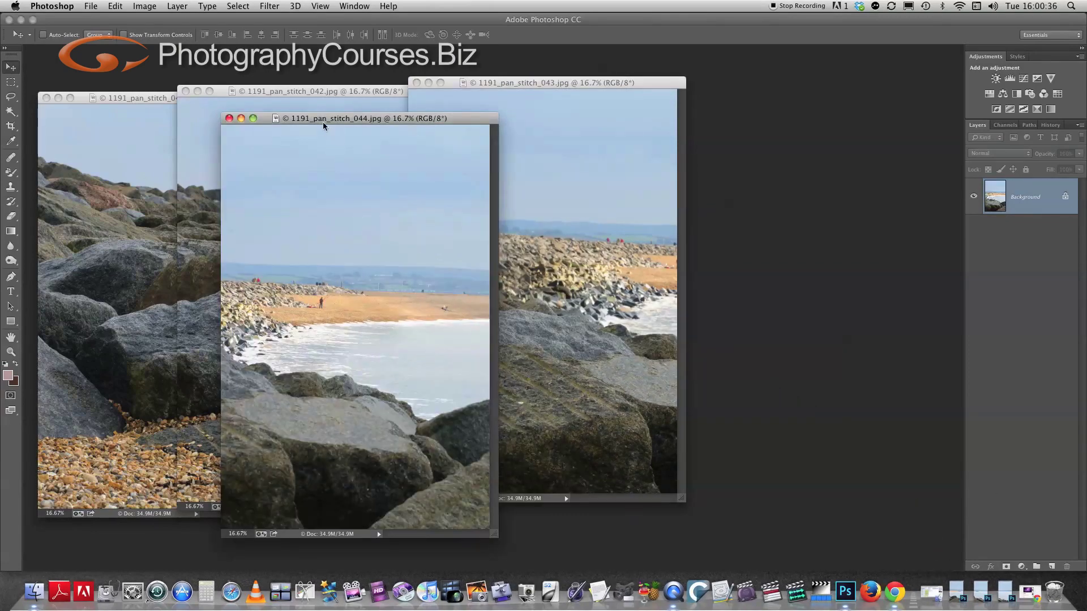
{"action": "mouse_move", "coordinate": [323, 122]}
{"action": "left_mouse_down"}
{"action": "mouse_move", "coordinate": [715, 84]}
{"action": "mouse_move", "coordinate": [692, 91]}
{"action": "left_mouse_up"}
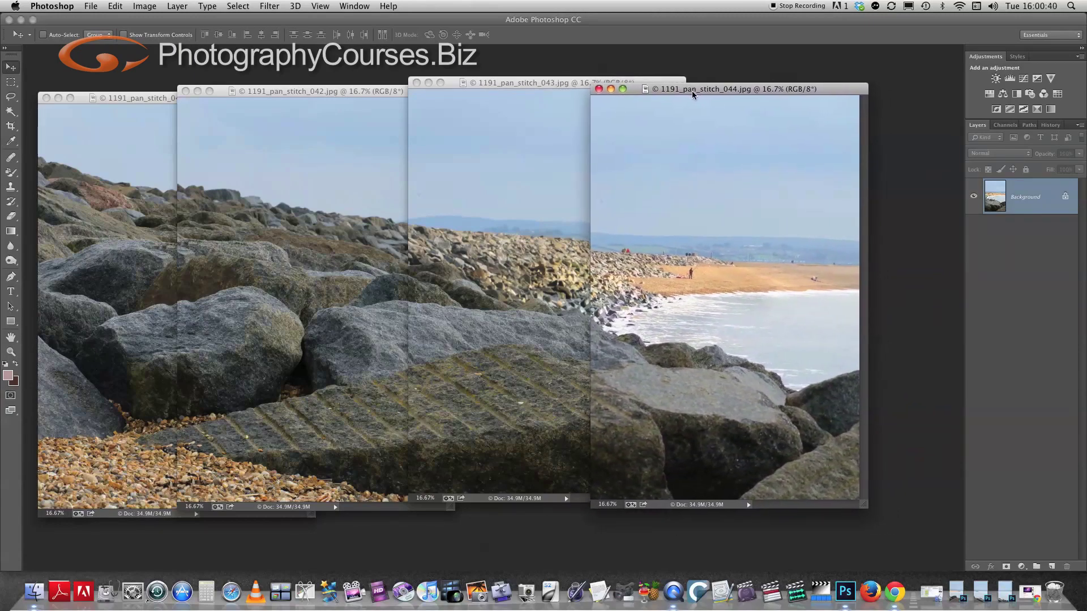
{"action": "mouse_move", "coordinate": [691, 90]}
{"action": "left_mouse_down"}
{"action": "mouse_move", "coordinate": [702, 78]}
{"action": "mouse_move", "coordinate": [677, 79]}
{"action": "left_mouse_up"}
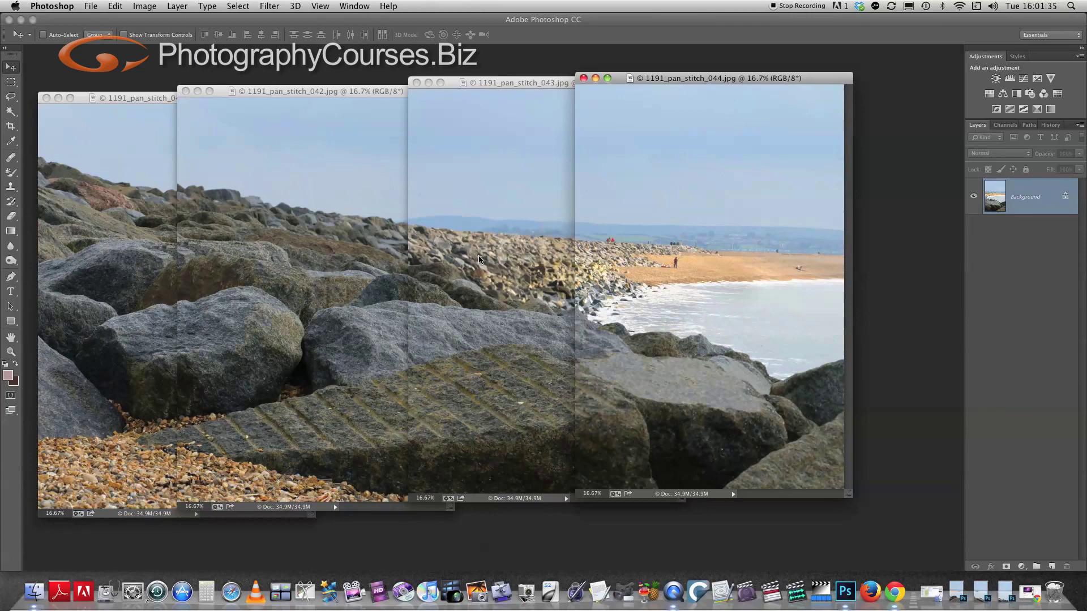
- Restore frames 045, 046 and 047, overlapping 045 and 046 after the earlier frames
{"action": "left_click", "coordinate": [959, 597]}
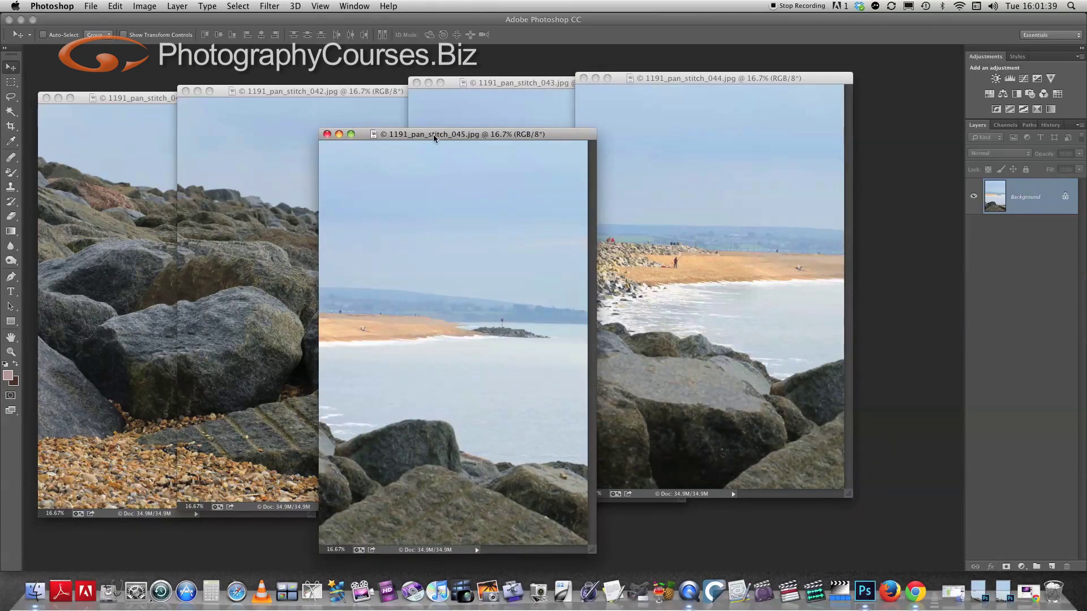
{"action": "left_click_drag", "start_coordinate": [434, 137], "coordinate": [729, 111]}
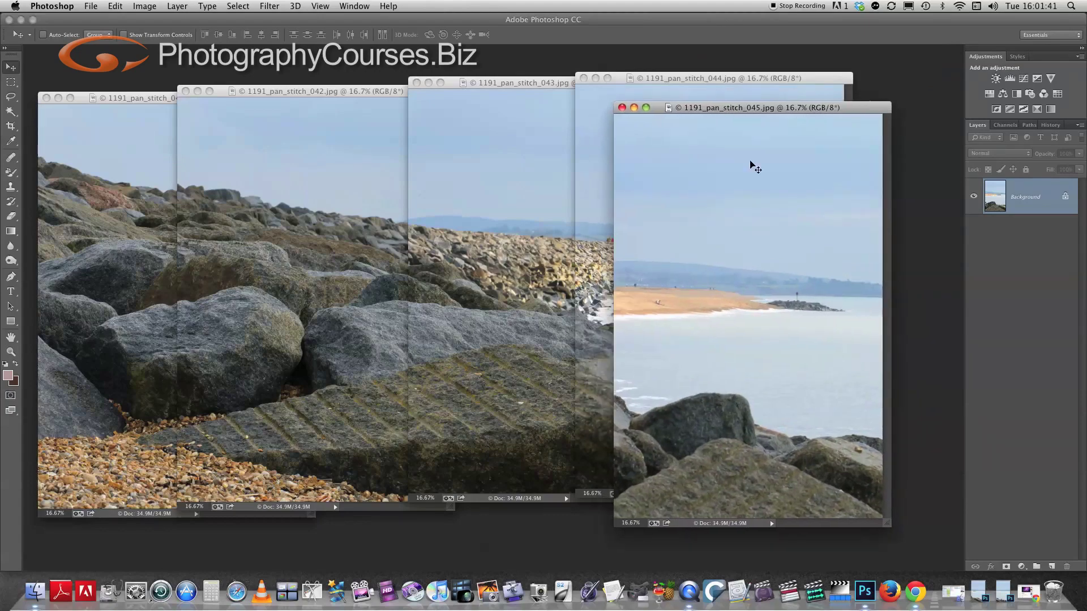
{"action": "left_click", "coordinate": [982, 592]}
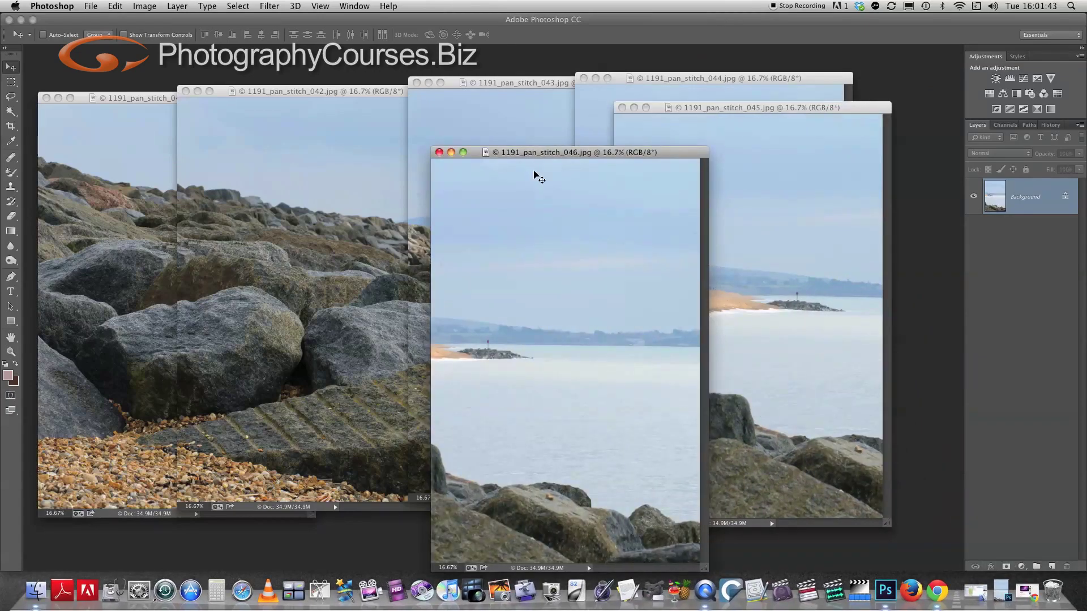
{"action": "left_click_drag", "start_coordinate": [664, 154], "coordinate": [554, 127]}
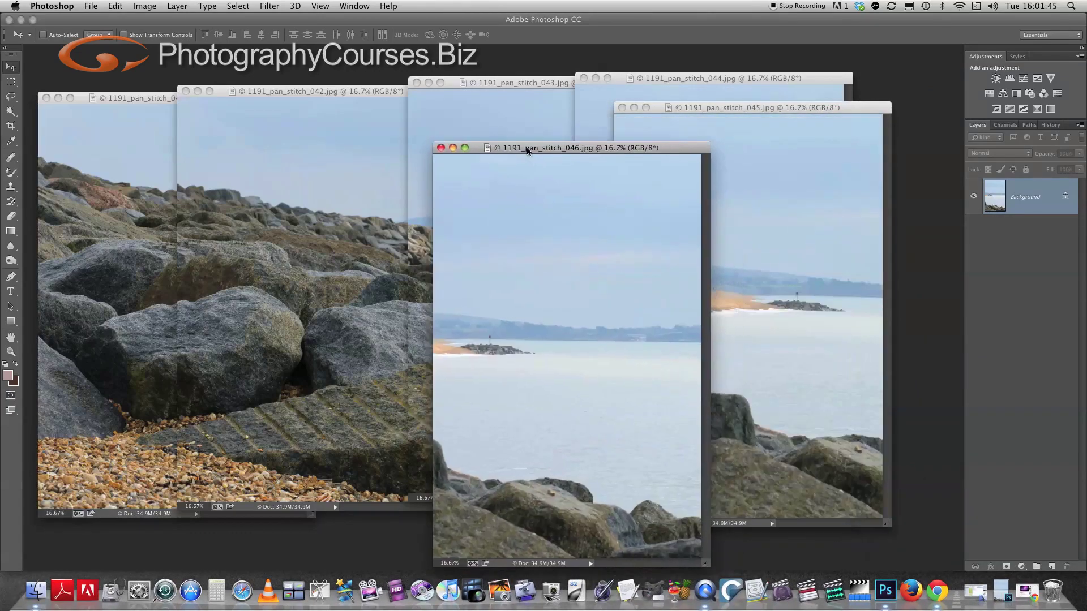
{"action": "left_click_drag", "start_coordinate": [735, 111], "coordinate": [273, 113]}
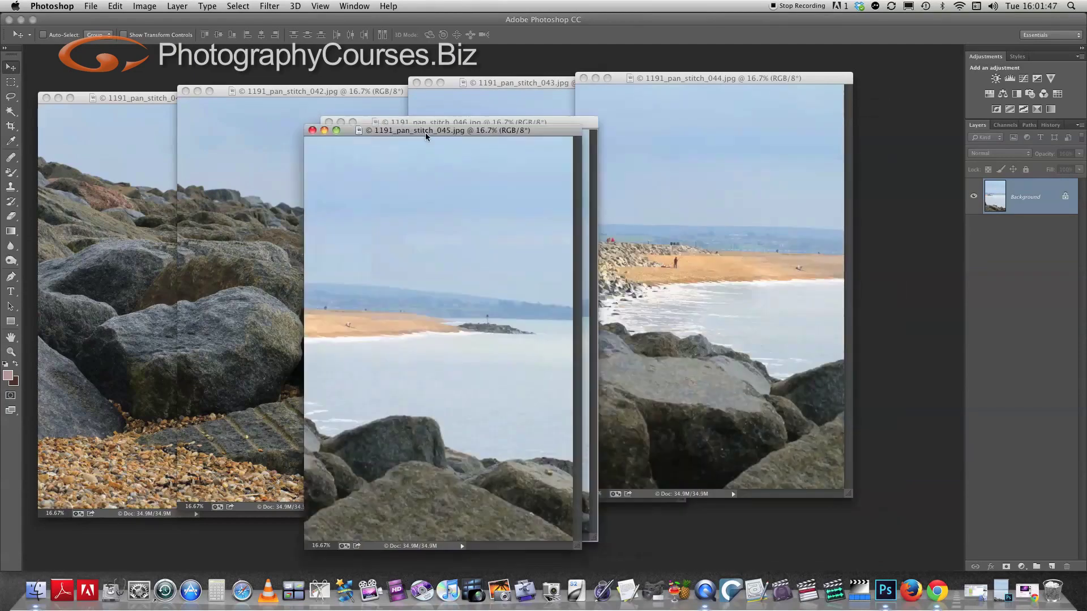
{"action": "left_click_drag", "start_coordinate": [460, 129], "coordinate": [605, 113]}
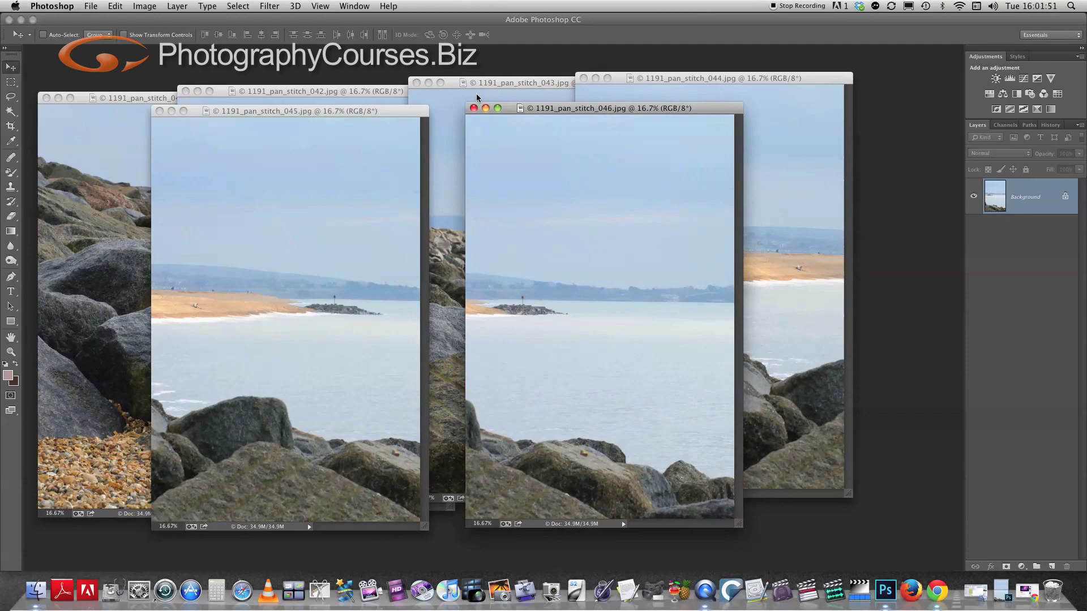
{"action": "left_click_drag", "start_coordinate": [644, 110], "coordinate": [460, 104]}
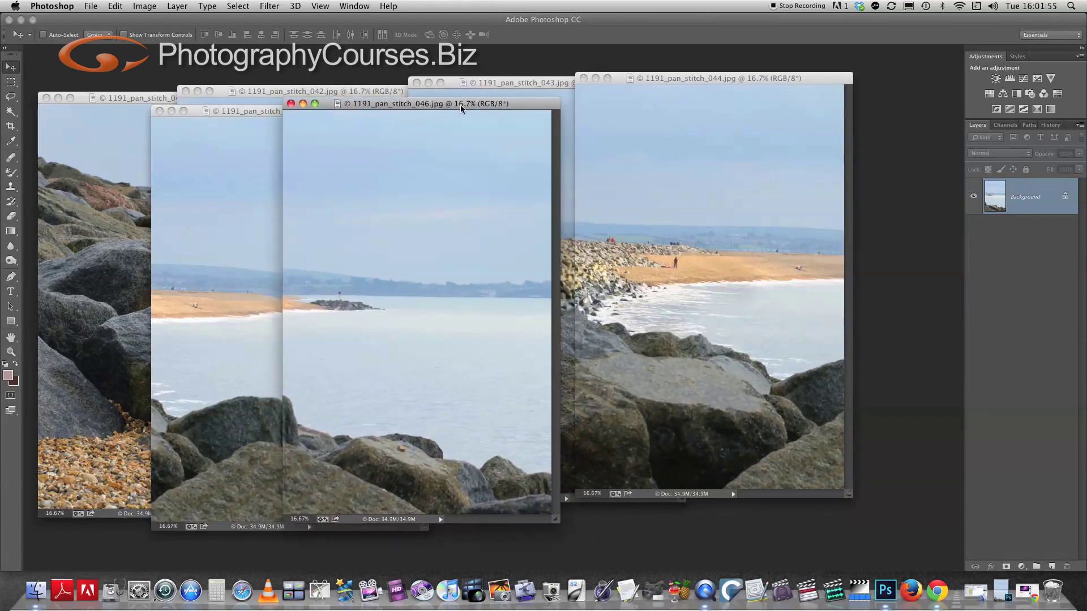
{"action": "left_click", "coordinate": [1001, 594]}
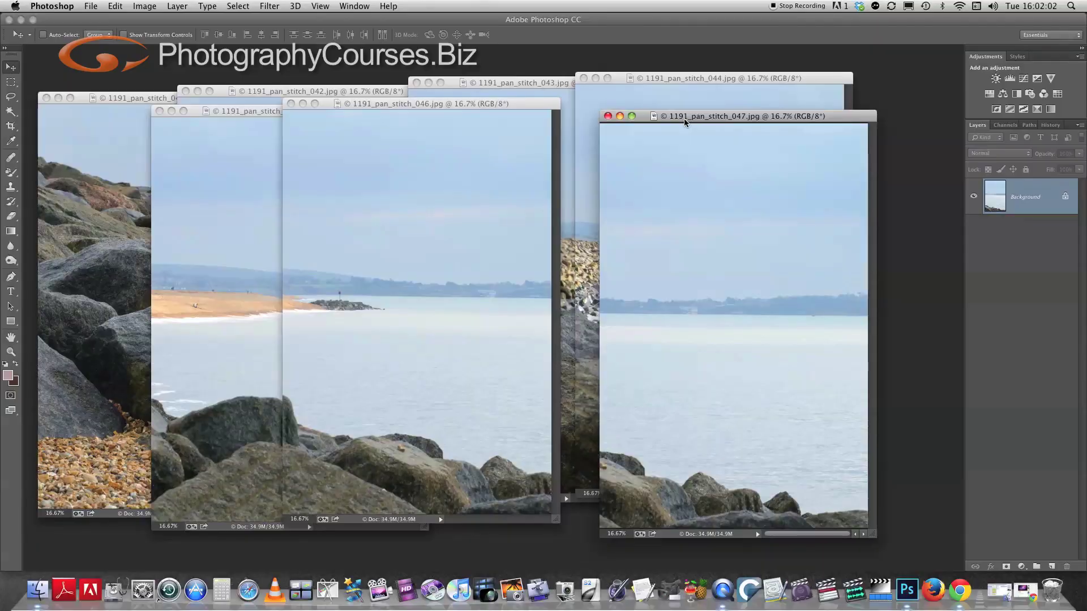
- Start Photomerge with Use: Files and add all seven open frames, 041–047, as sources
{"action": "left_click", "coordinate": [89, 7]}
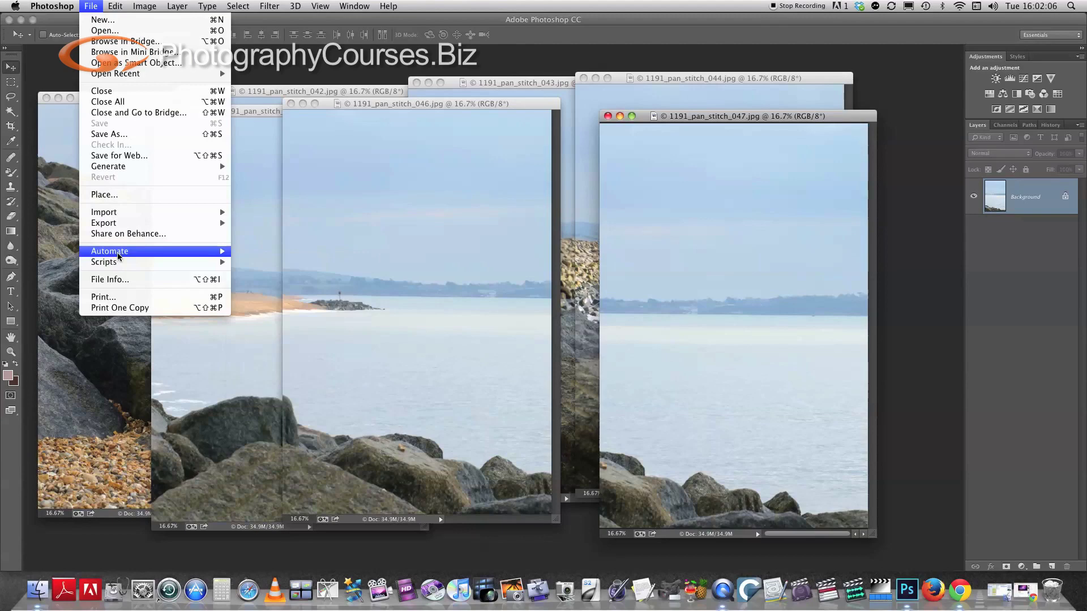
{"action": "mouse_move", "coordinate": [110, 251]}
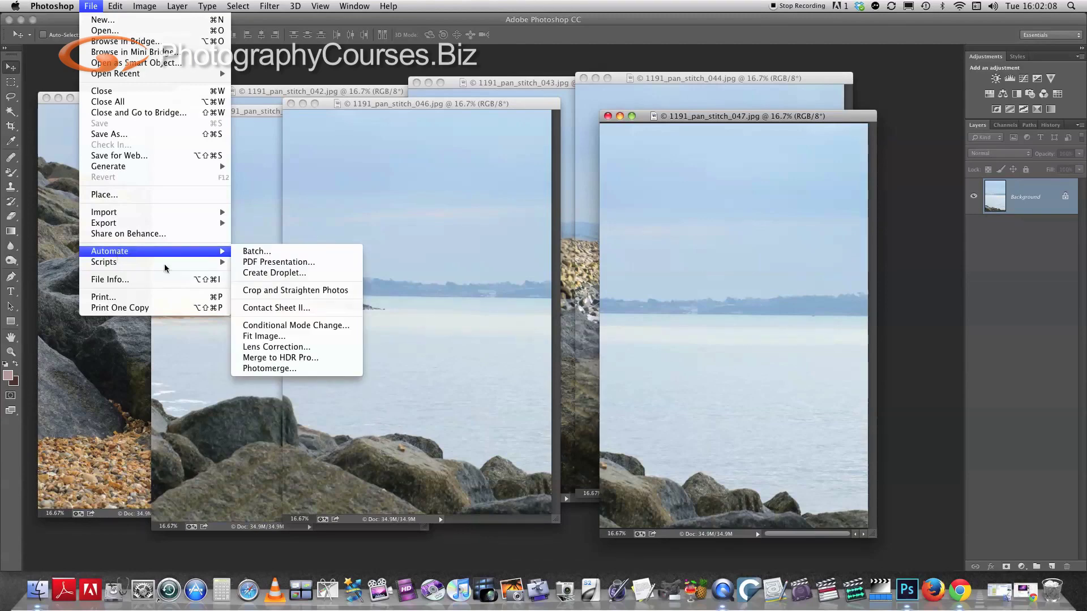
{"action": "left_click", "coordinate": [277, 370]}
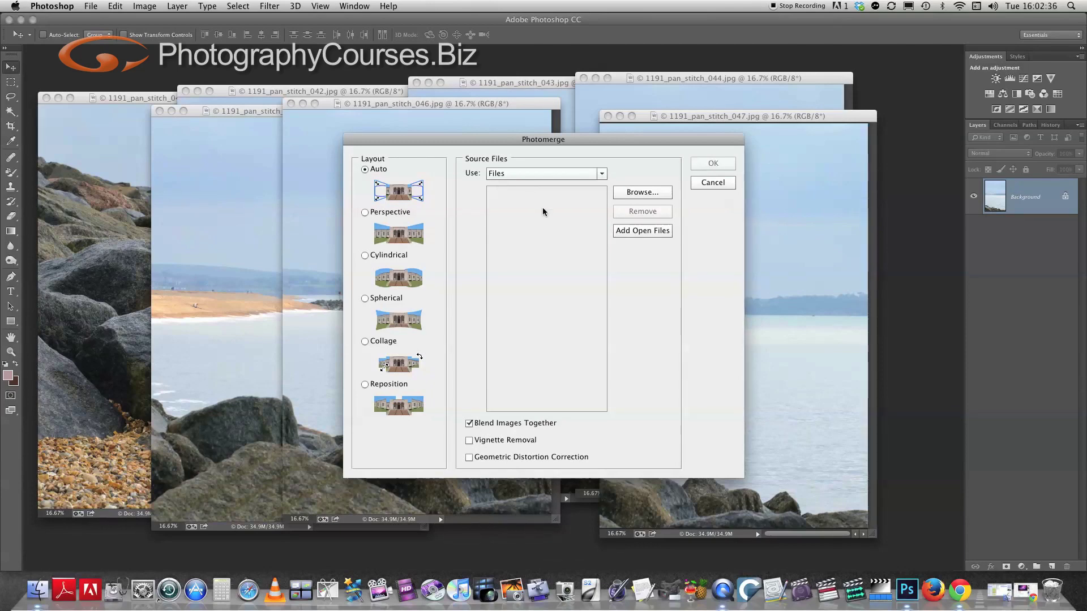
{"action": "left_click", "coordinate": [601, 174]}
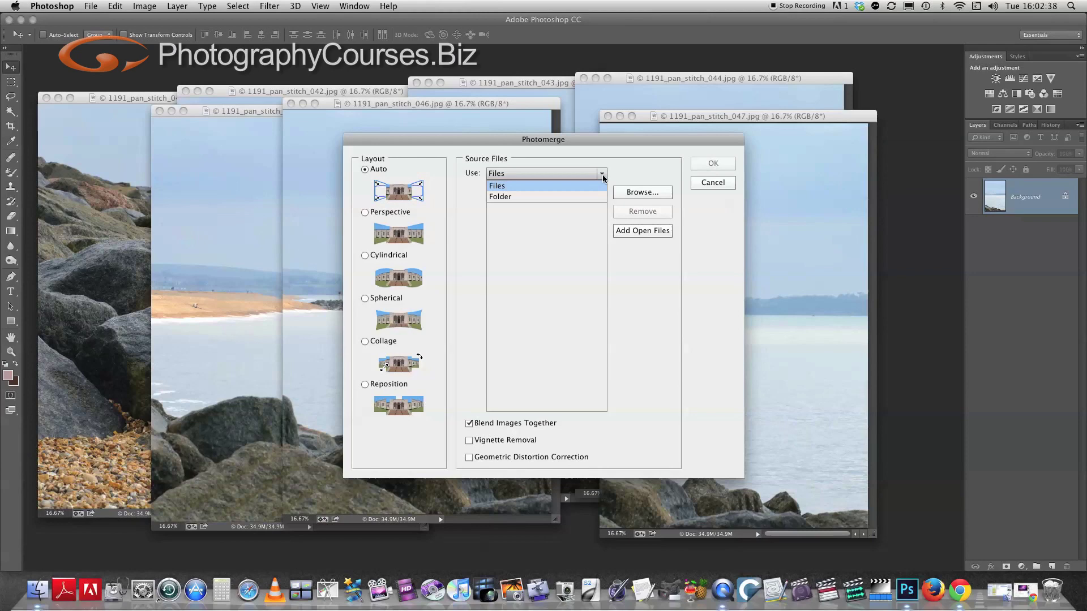
{"action": "left_click", "coordinate": [603, 178]}
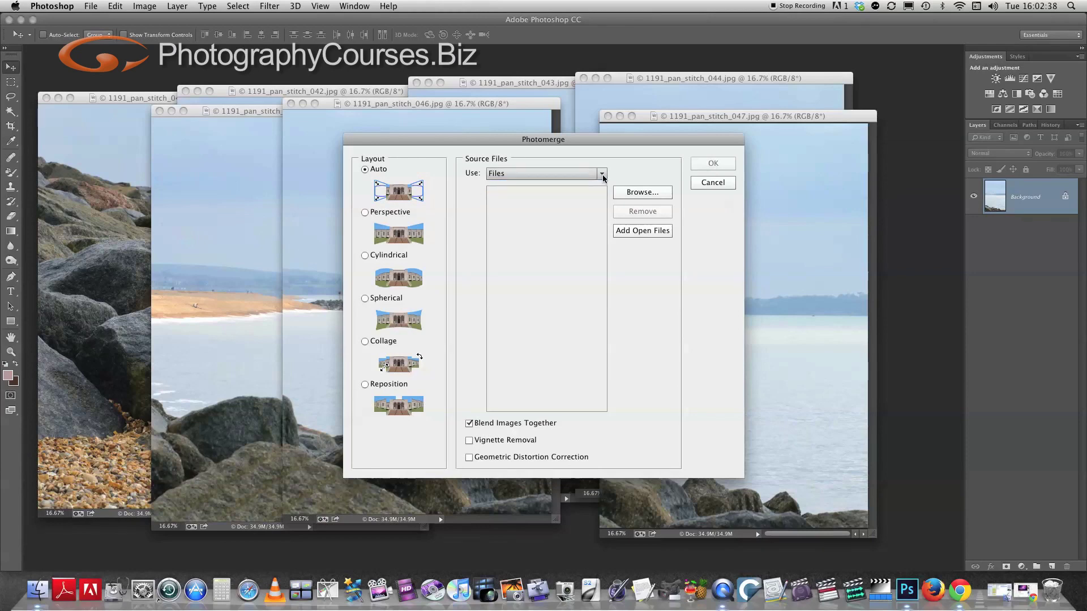
{"action": "left_click", "coordinate": [637, 193]}
{"action": "left_click_drag", "start_coordinate": [742, 97], "coordinate": [533, 97]}
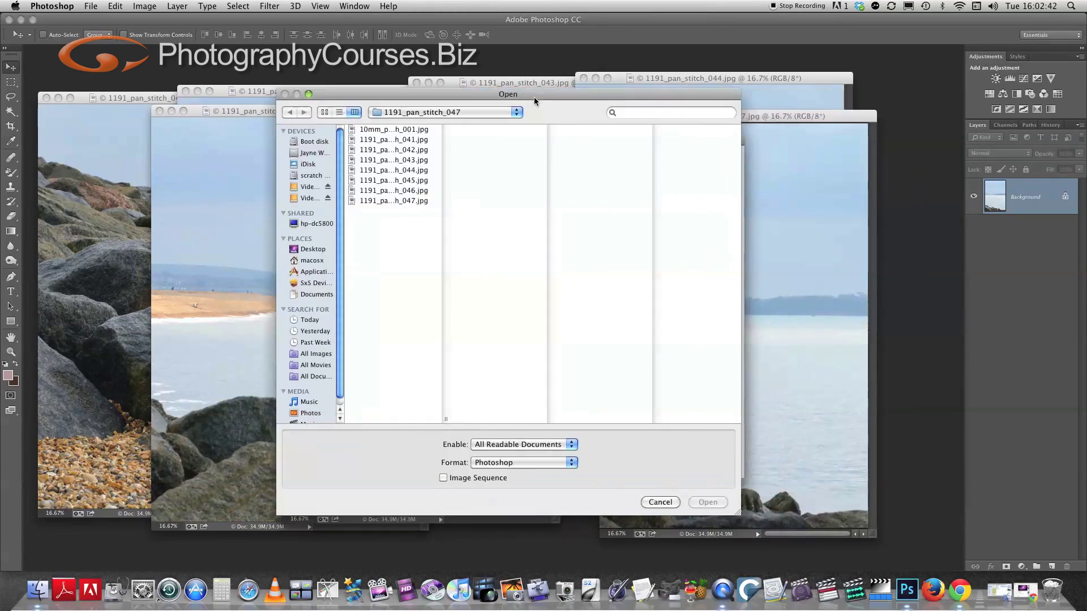
{"action": "left_click", "coordinate": [660, 502]}
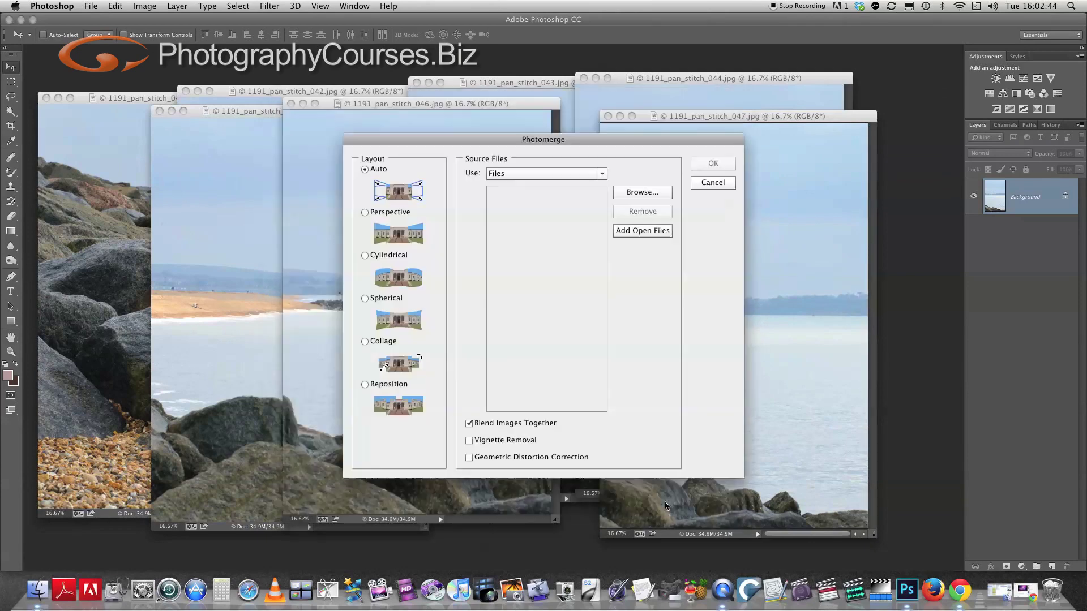
{"action": "left_click", "coordinate": [646, 233]}
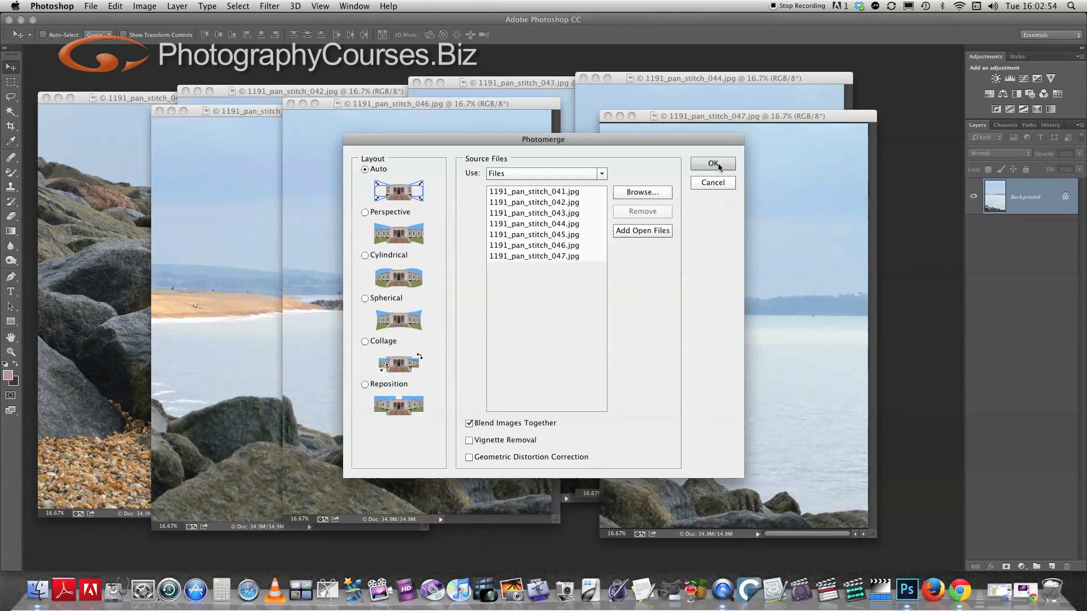
- Run Photomerge with Auto layout and Blend Images Together to build Untitled_Panorama1
{"action": "left_click", "coordinate": [713, 163]}
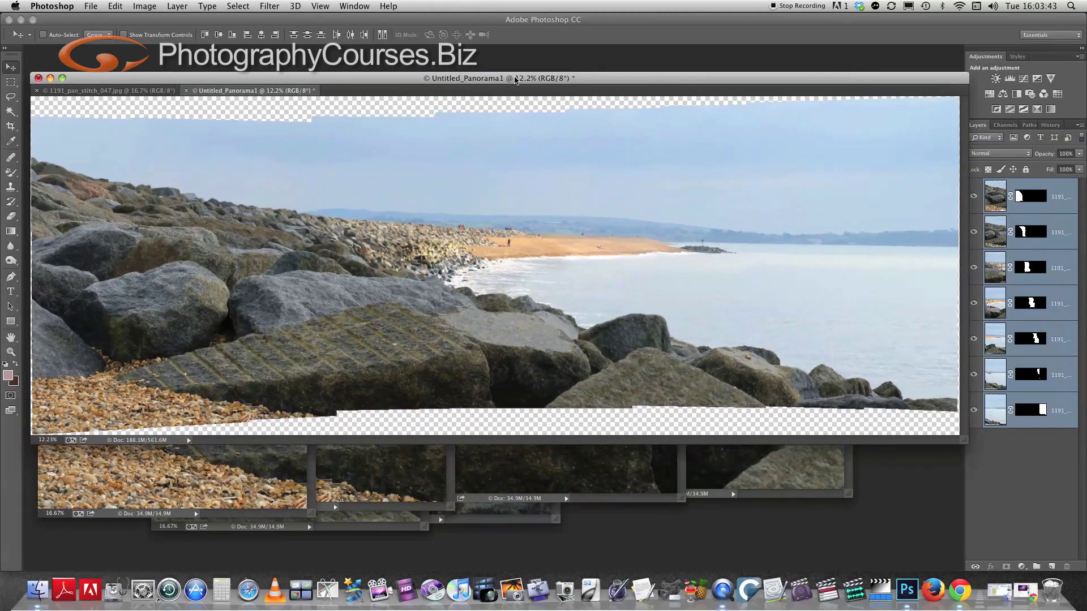
{"action": "left_click_drag", "start_coordinate": [510, 118], "coordinate": [517, 68]}
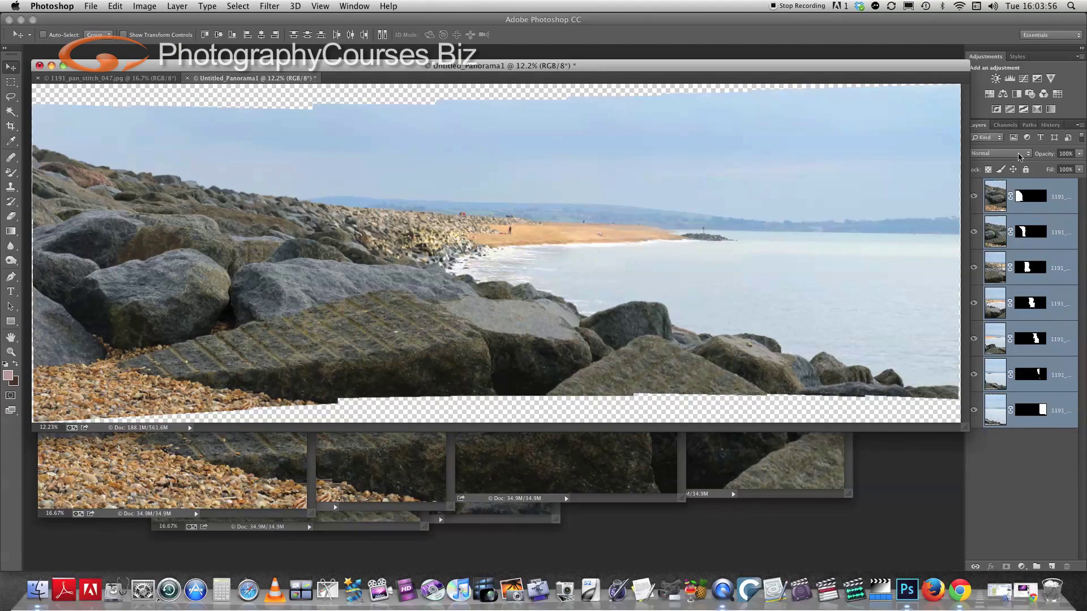
{"action": "left_click", "coordinate": [975, 199]}
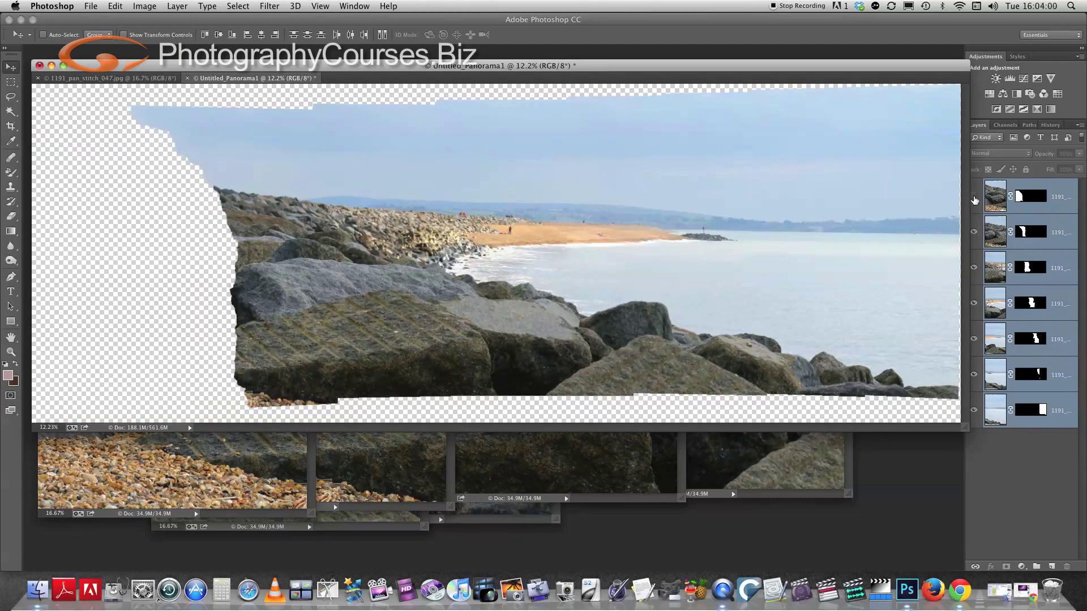
{"action": "left_click", "coordinate": [974, 198]}
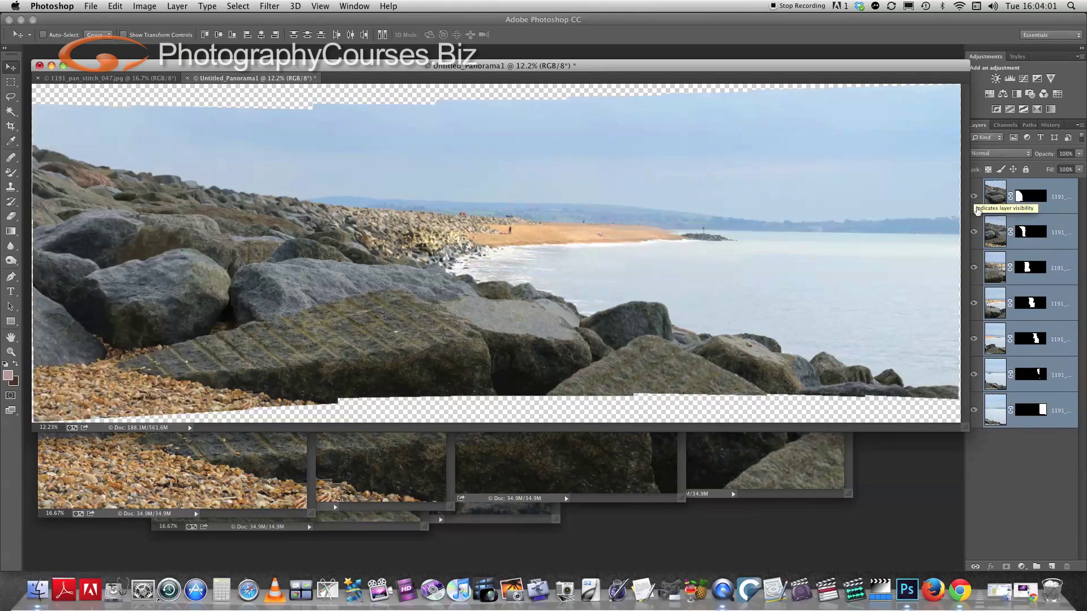
{"action": "left_click", "coordinate": [974, 268]}
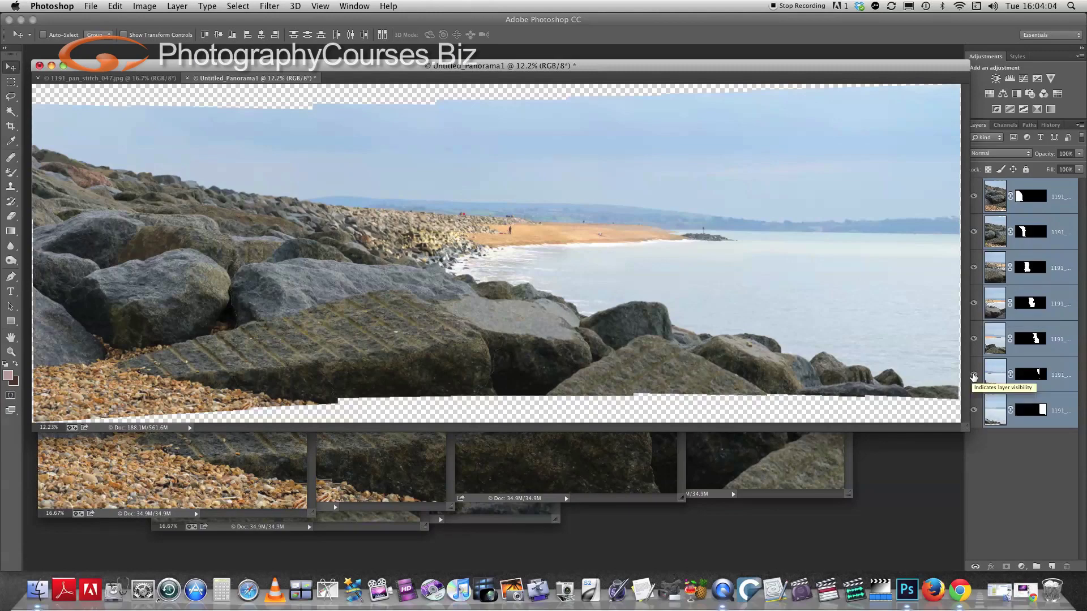
{"action": "left_click", "coordinate": [973, 375]}
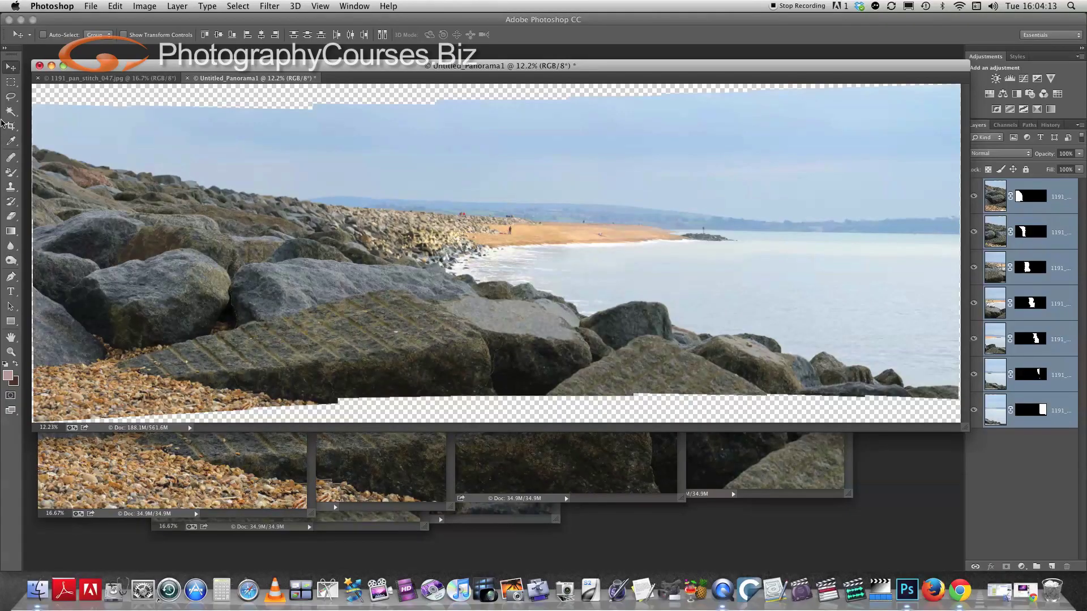
- Crop the panorama with top, bottom and side edges pulled just inside the transparent areas
{"action": "left_click", "coordinate": [11, 127]}
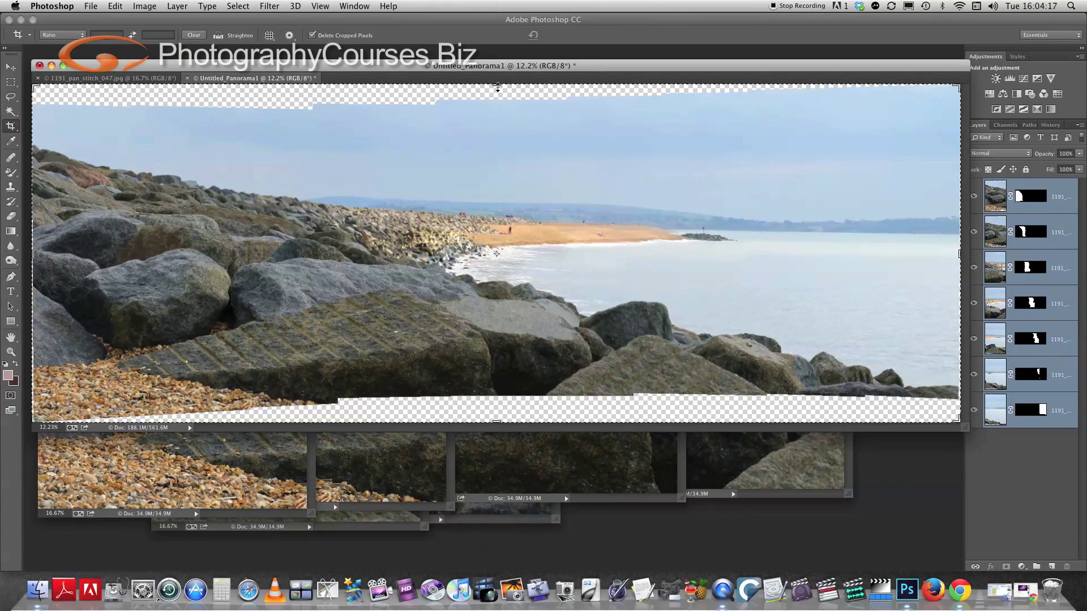
{"action": "left_click_drag", "start_coordinate": [497, 85], "coordinate": [497, 100]}
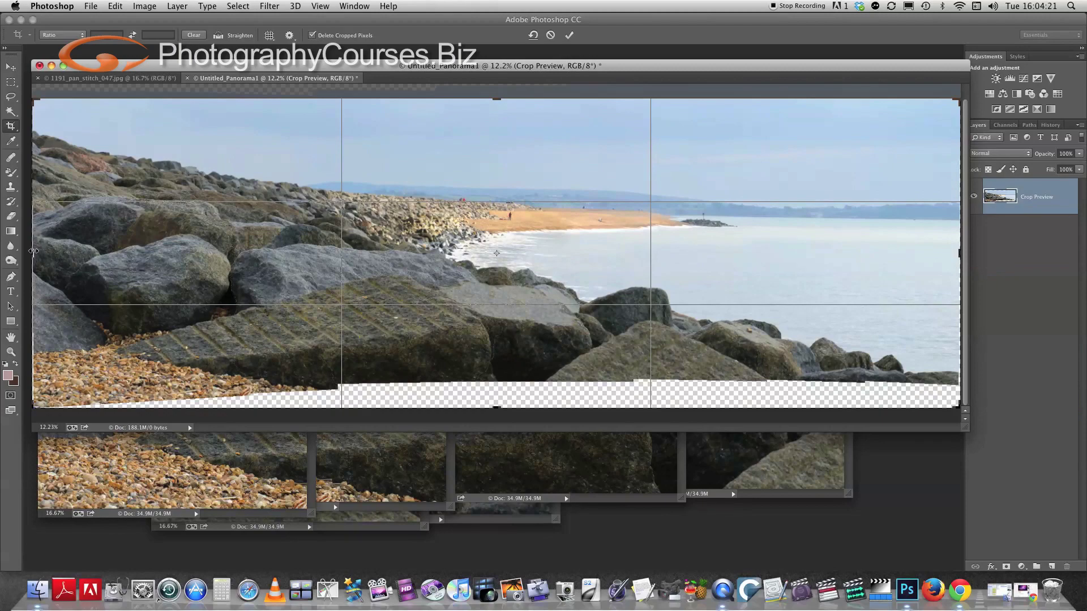
{"action": "left_click_drag", "start_coordinate": [35, 248], "coordinate": [43, 253]}
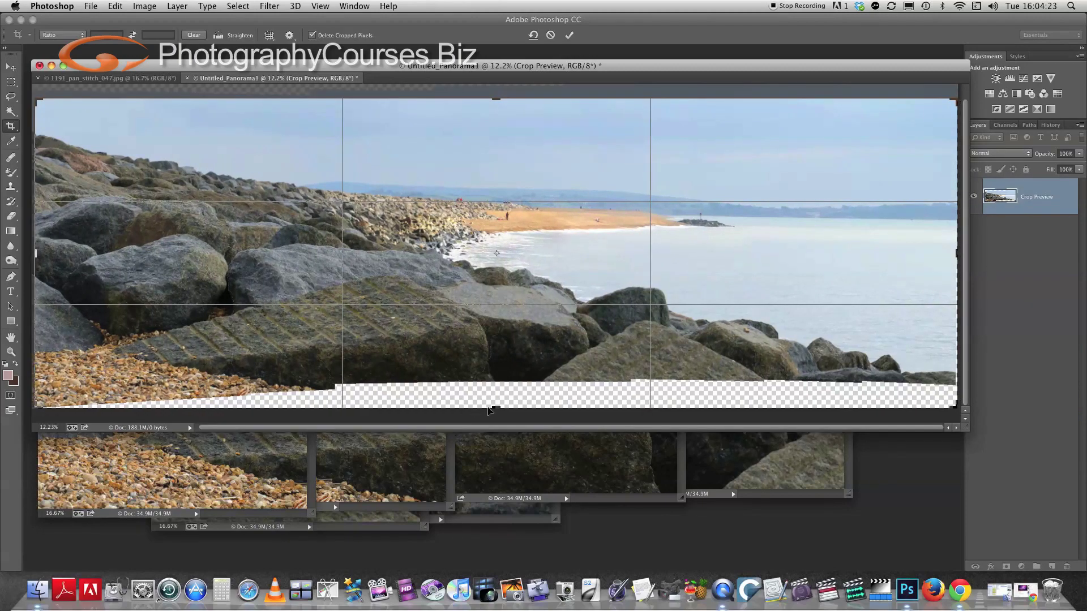
{"action": "left_click_drag", "start_coordinate": [495, 406], "coordinate": [496, 390]}
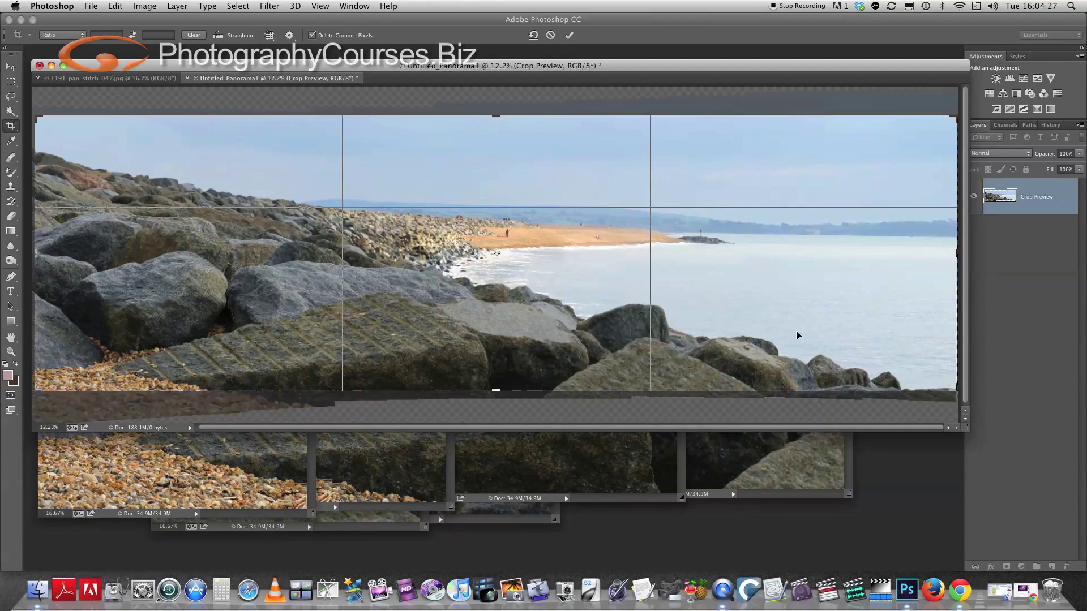
{"action": "left_click_drag", "start_coordinate": [957, 253], "coordinate": [928, 257]}
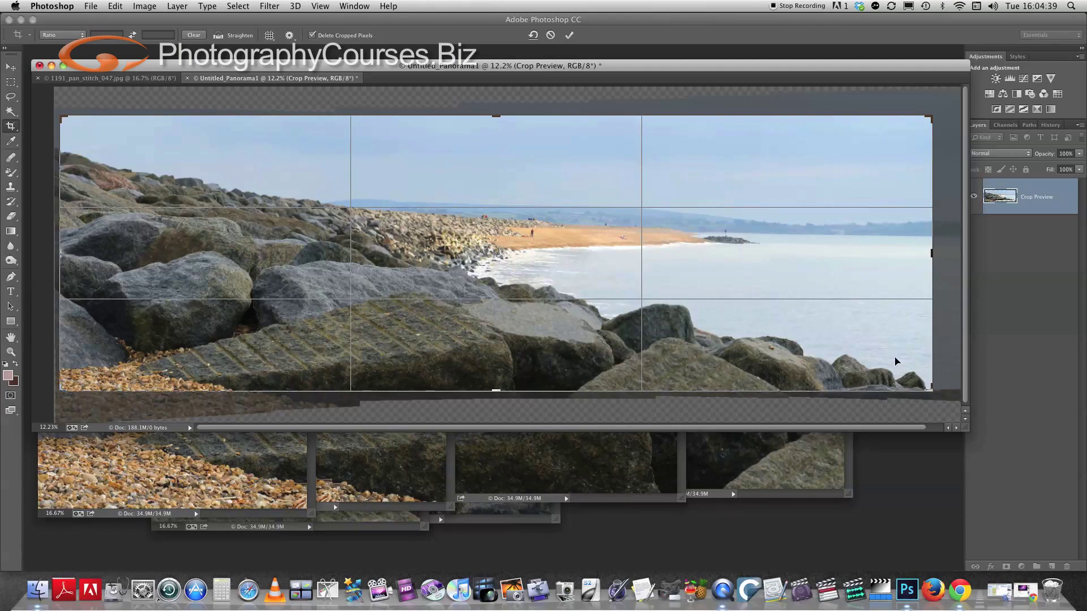
{"action": "key", "text": "Return"}
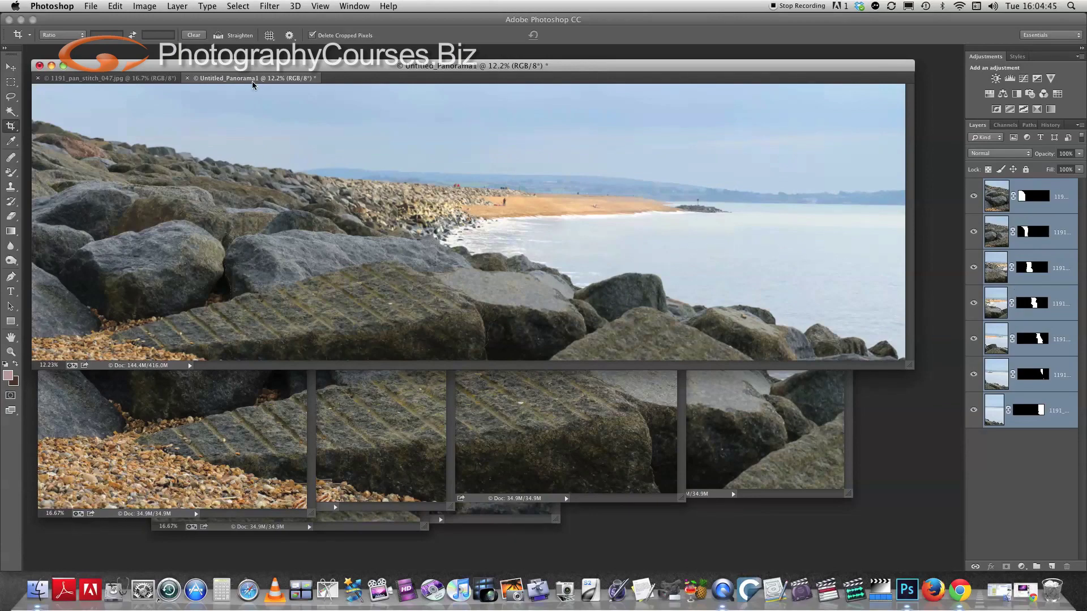
- Float the panorama in its own window and close source frames 047, 042 and one more
{"action": "left_click_drag", "start_coordinate": [252, 81], "coordinate": [158, 102]}
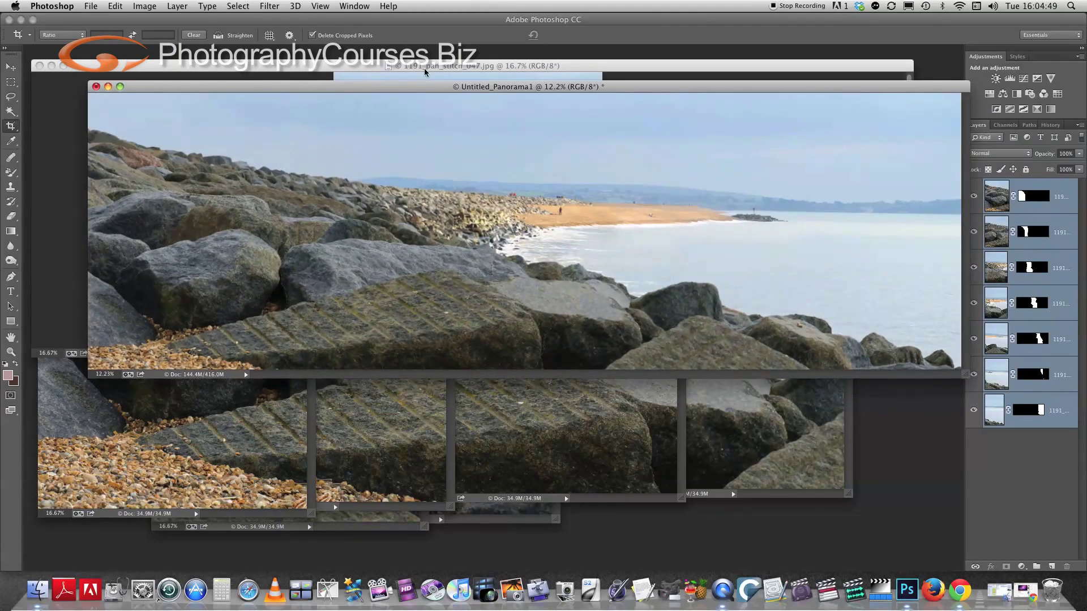
{"action": "left_click", "coordinate": [316, 69]}
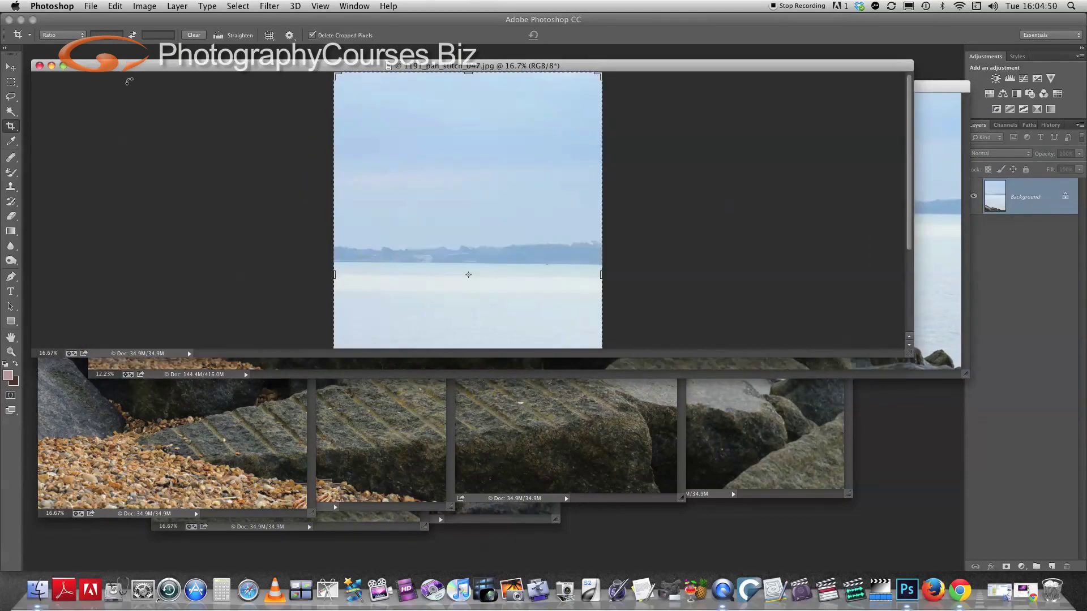
{"action": "left_click", "coordinate": [40, 66]}
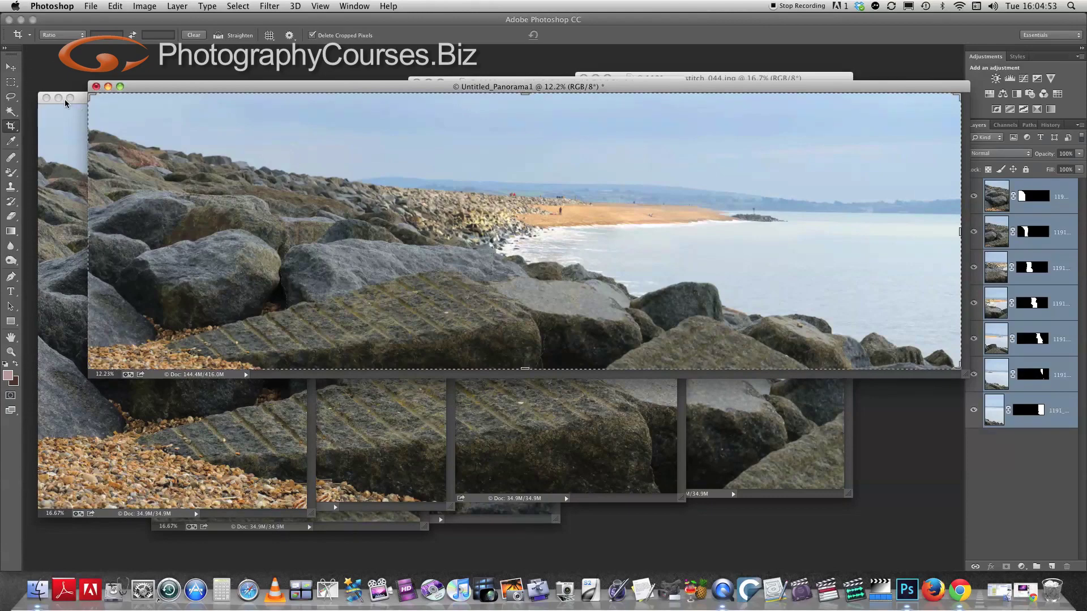
{"action": "left_click", "coordinate": [46, 97]}
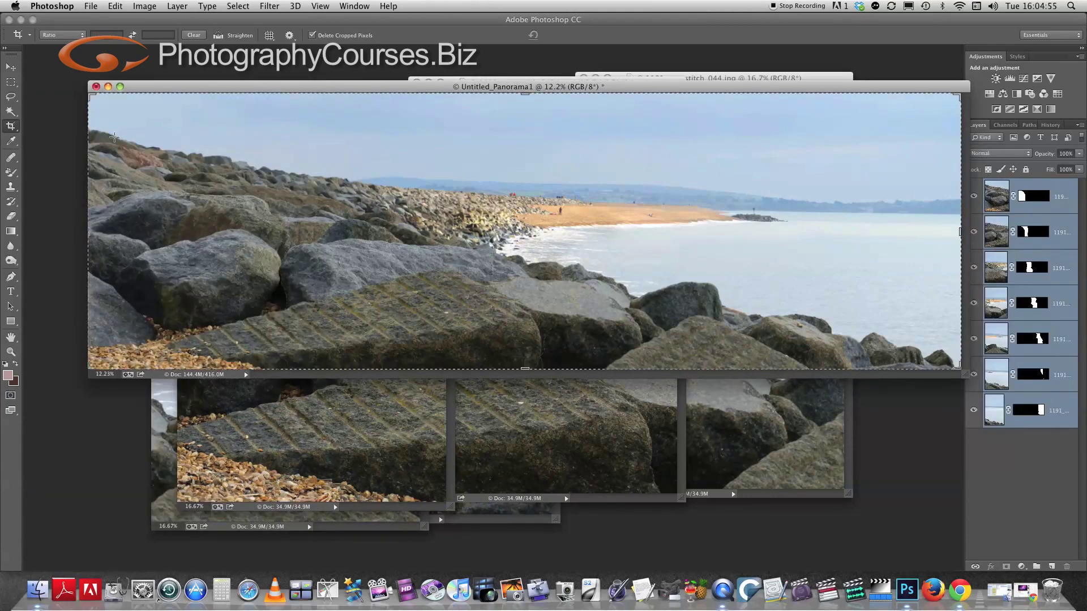
{"action": "left_click", "coordinate": [347, 470]}
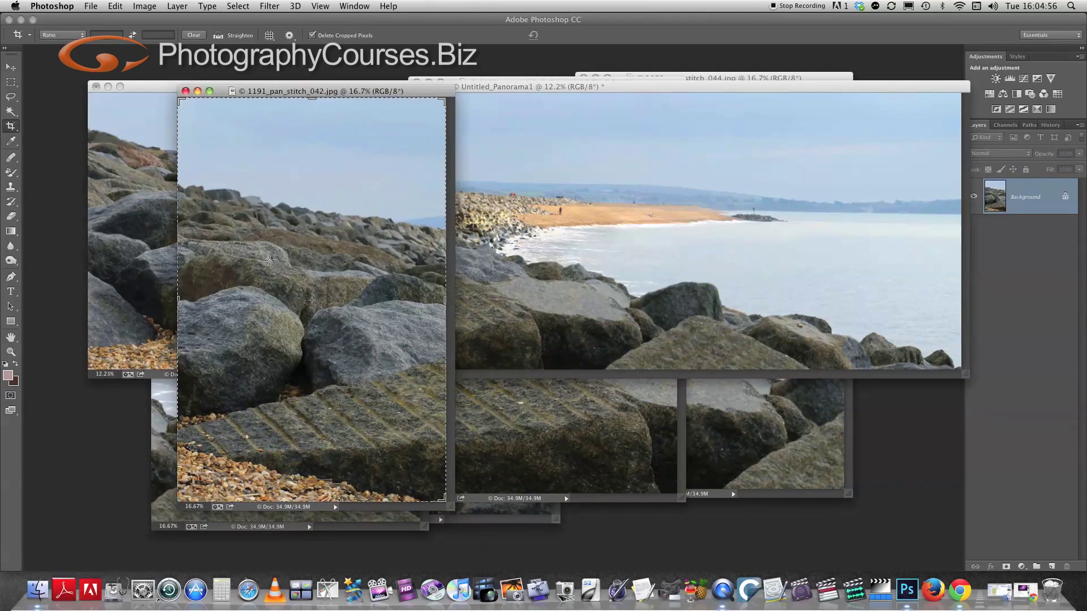
{"action": "left_click", "coordinate": [185, 92]}
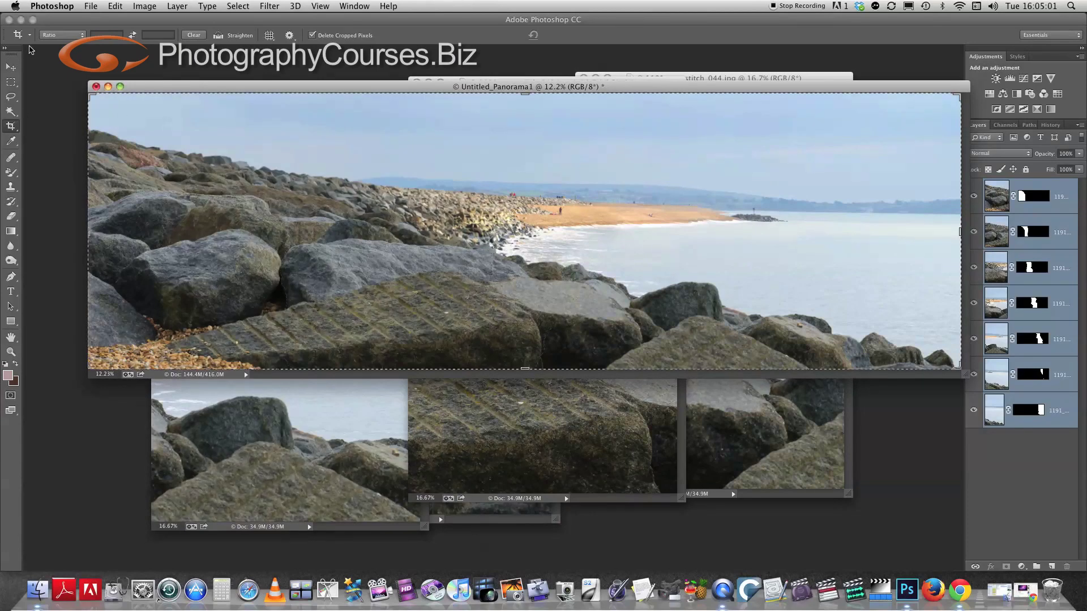
- Minimise the panorama and close the remaining source frames, including 045, 043 and 044
{"action": "left_click", "coordinate": [17, 68]}
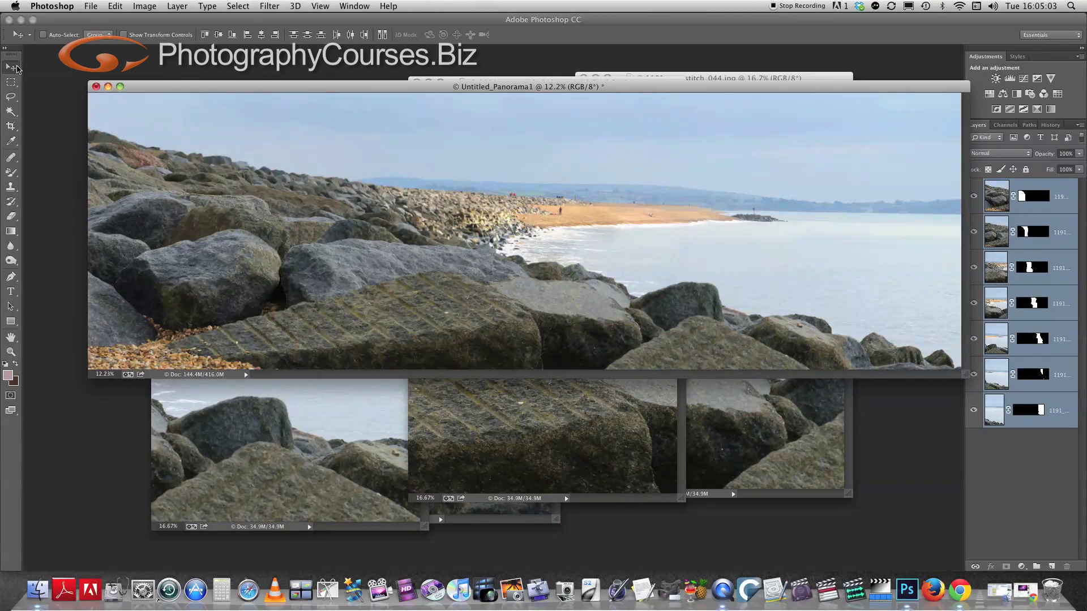
{"action": "left_click", "coordinate": [107, 86]}
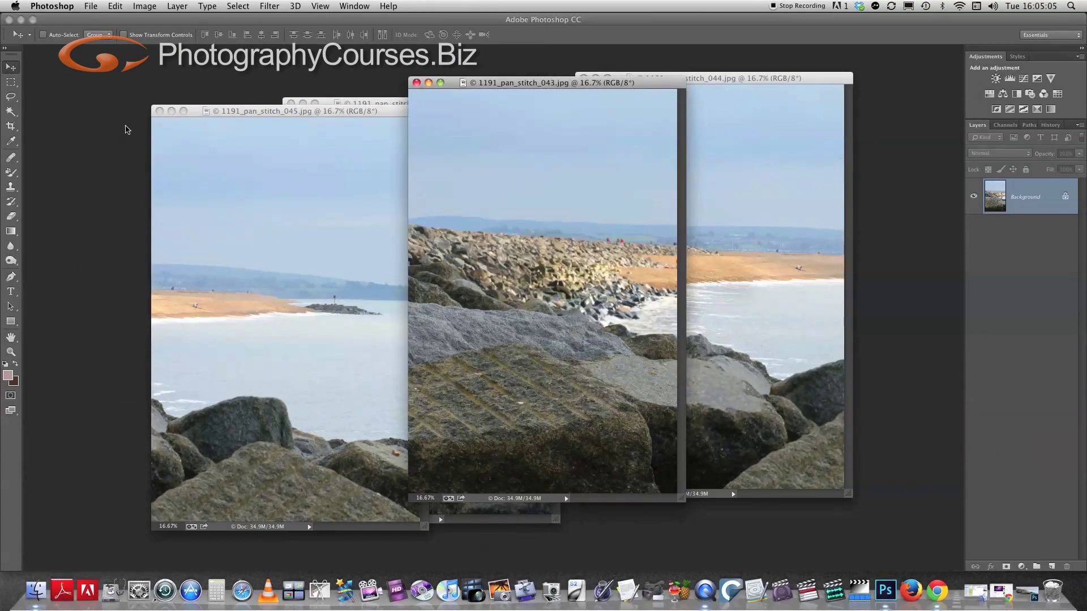
{"action": "left_click", "coordinate": [159, 111]}
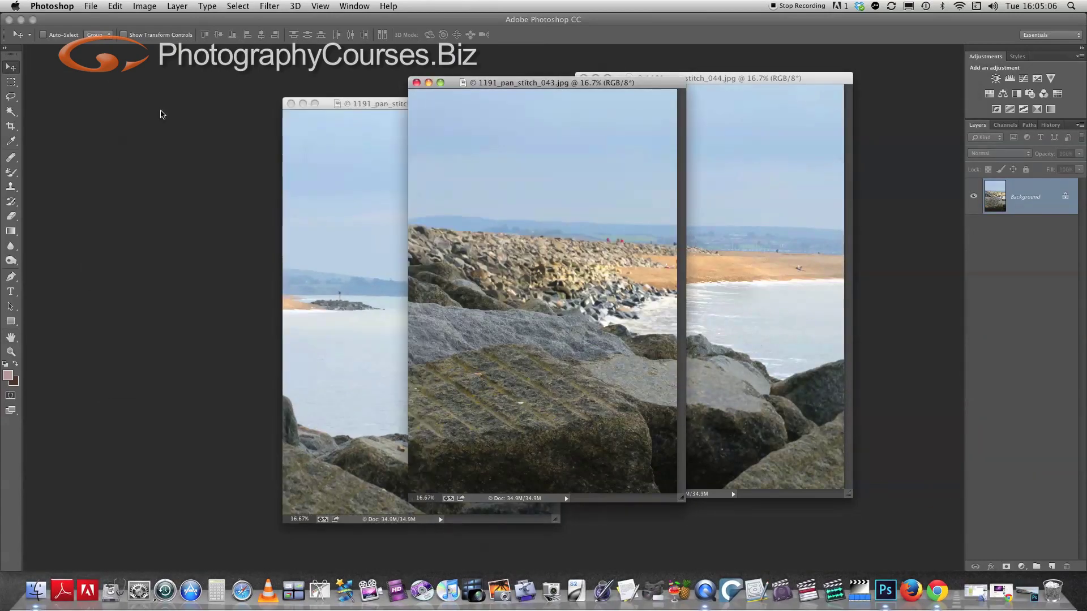
{"action": "left_click", "coordinate": [290, 104]}
{"action": "left_click", "coordinate": [417, 83]}
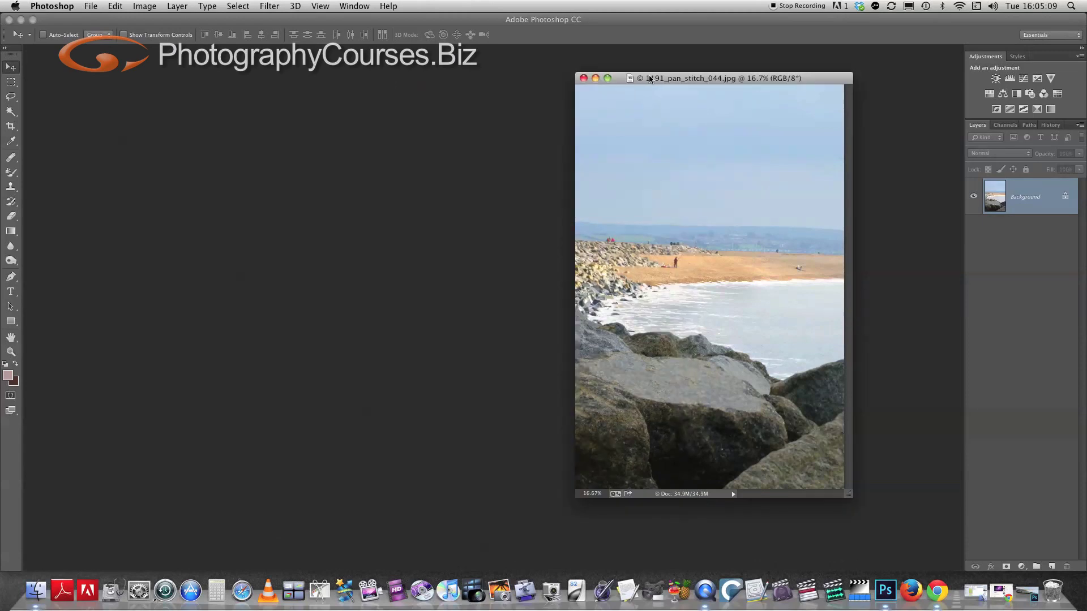
{"action": "left_click", "coordinate": [583, 79]}
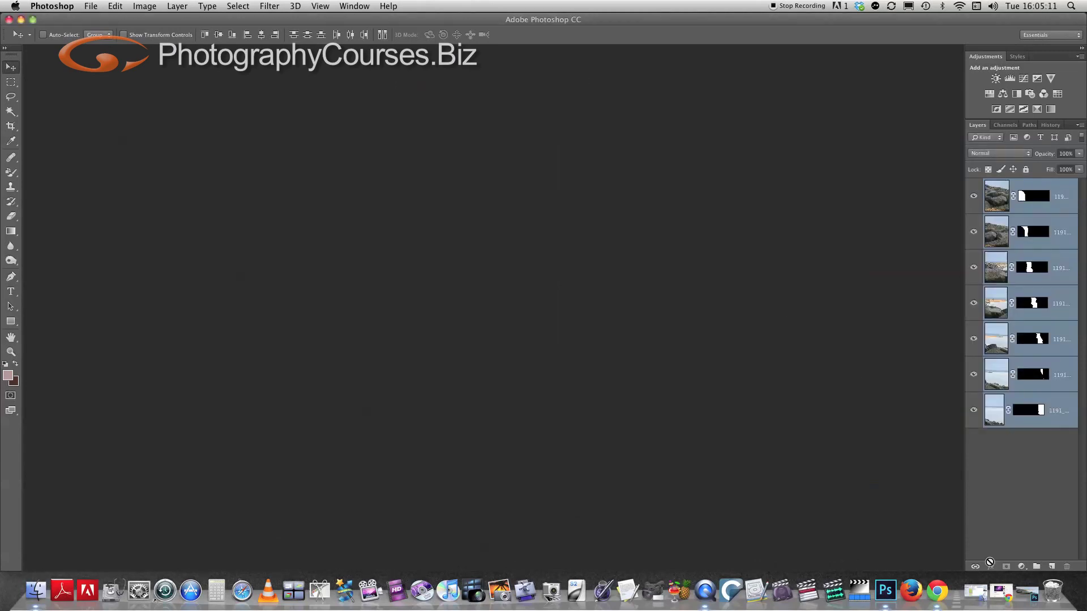
- Restore the panorama, flatten its seven layers with Merge Visible, and call up Levels
{"action": "left_click", "coordinate": [1033, 594]}
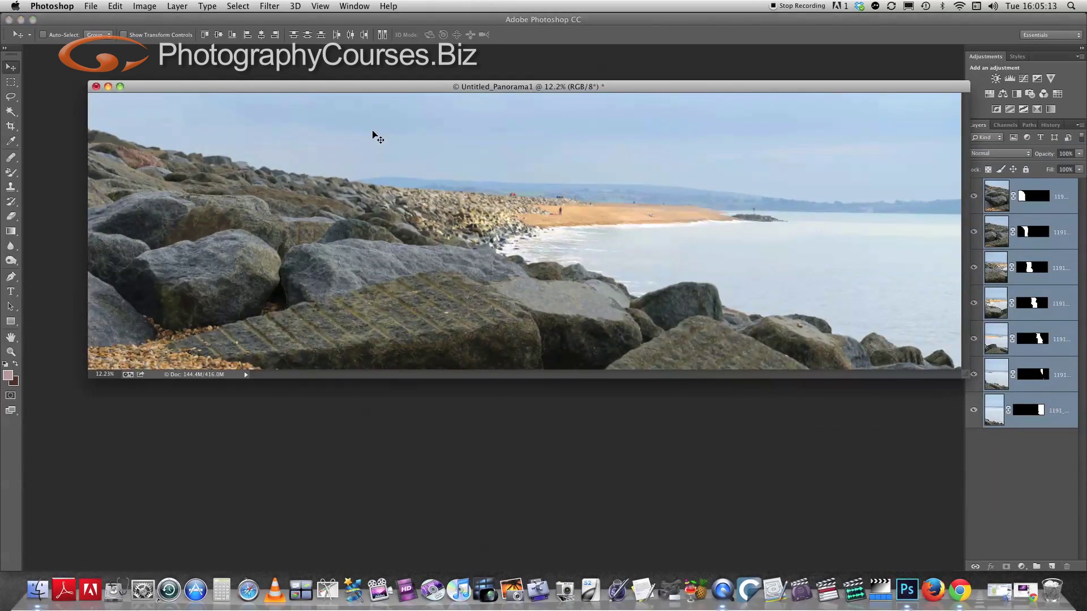
{"action": "left_click_drag", "start_coordinate": [371, 88], "coordinate": [329, 72]}
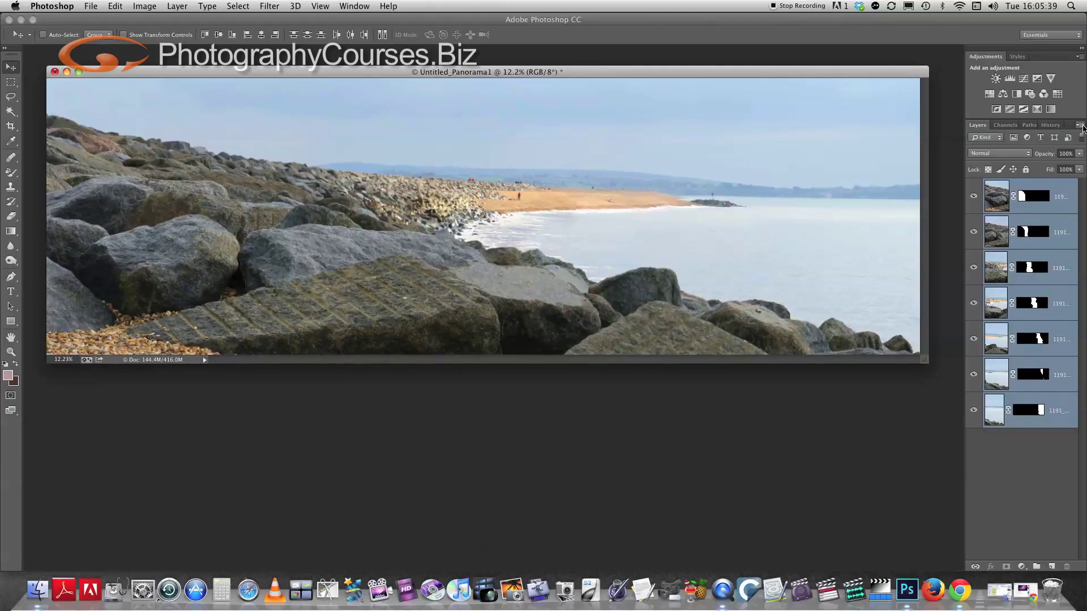
{"action": "left_click", "coordinate": [1081, 126]}
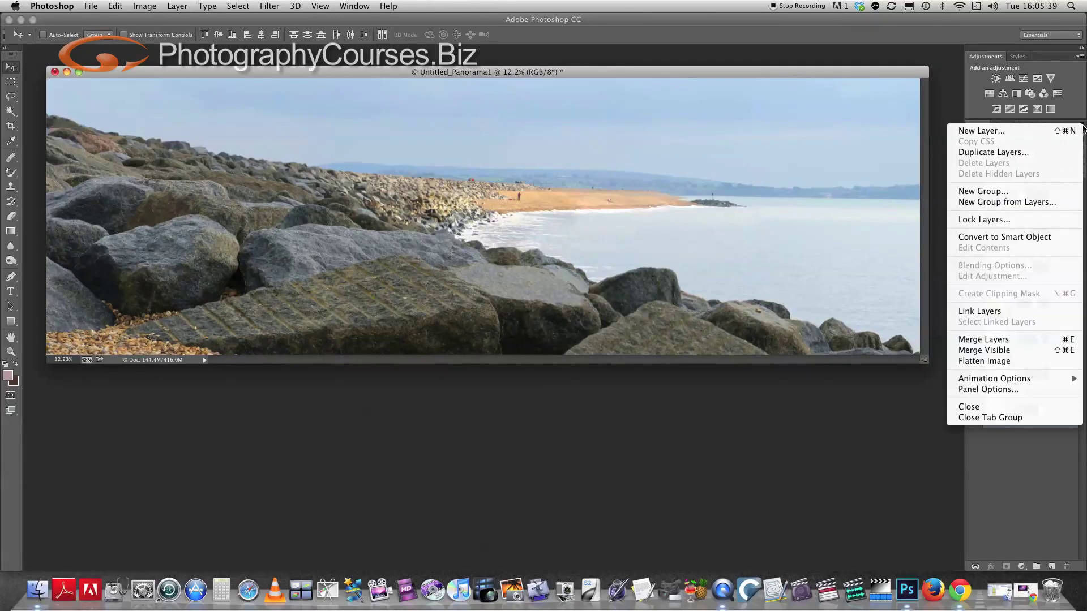
{"action": "left_click", "coordinate": [1036, 350]}
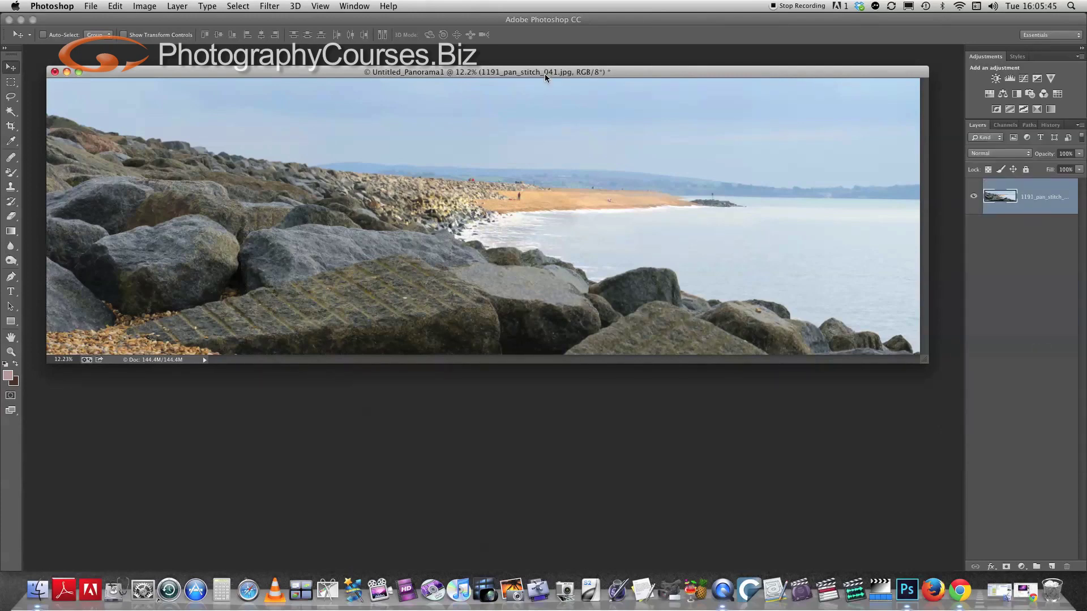
{"action": "key", "text": "super+l"}
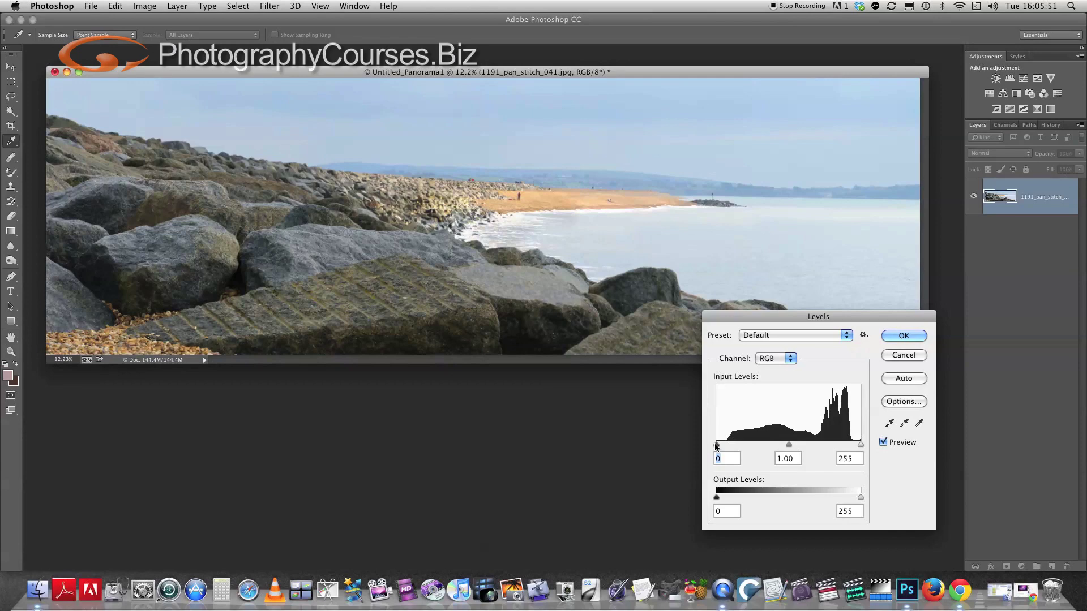
- Apply Levels with black input 20 and white input 253, checking before and after
{"action": "left_click_drag", "start_coordinate": [716, 447], "coordinate": [723, 447]}
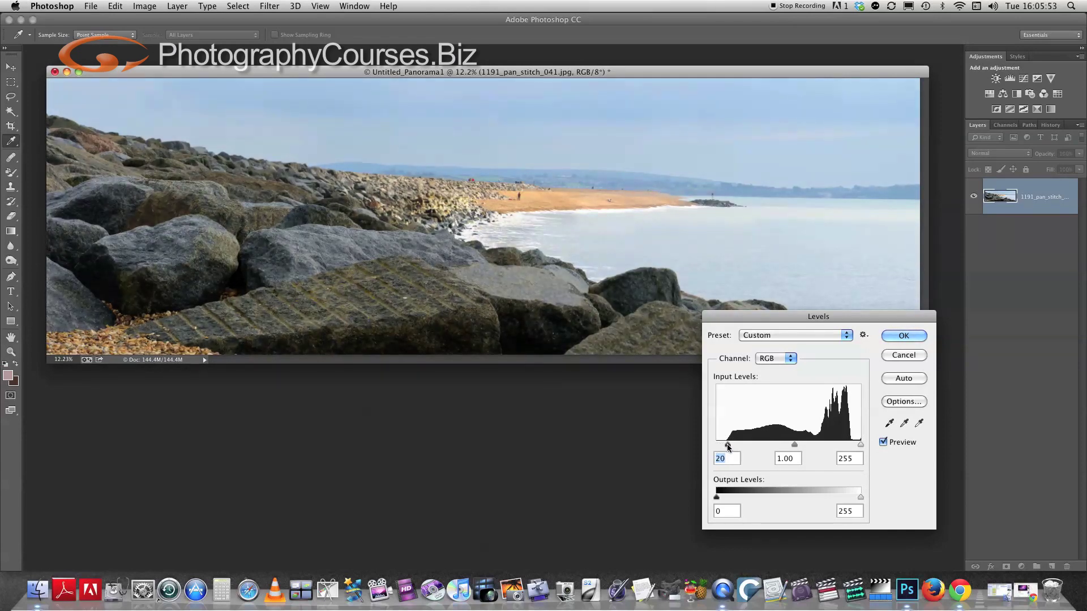
{"action": "left_click_drag", "start_coordinate": [860, 446], "coordinate": [855, 446]}
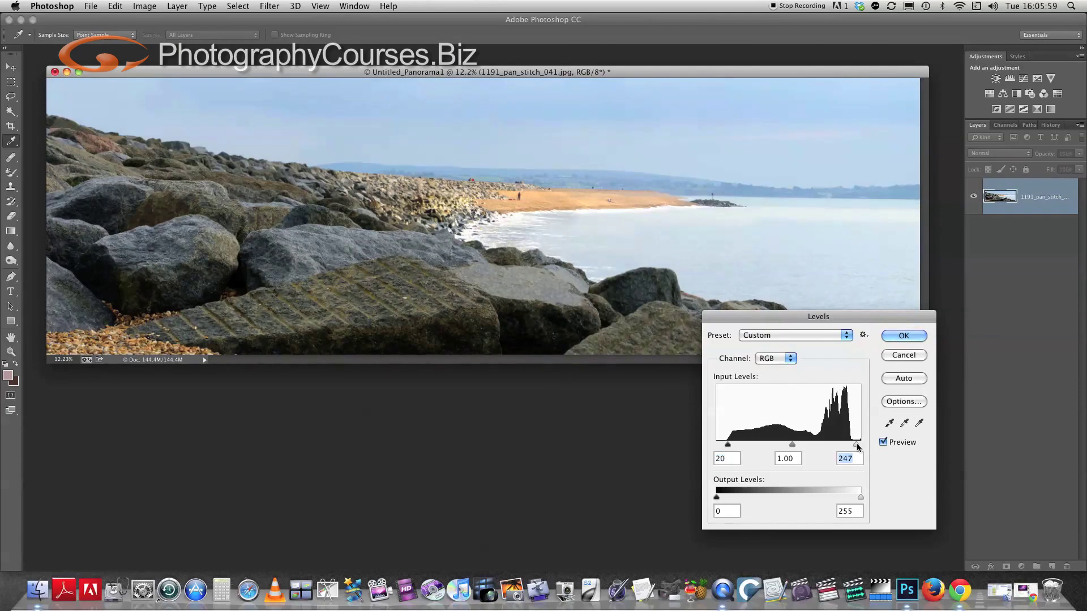
{"action": "left_click_drag", "start_coordinate": [855, 445], "coordinate": [859, 445]}
{"action": "left_click", "coordinate": [883, 443]}
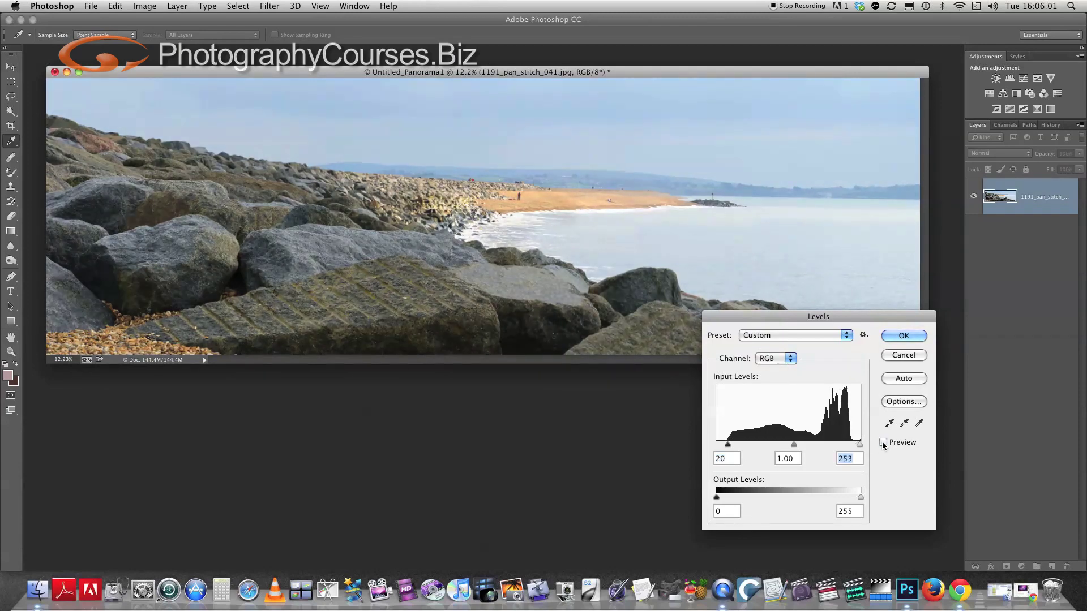
{"action": "left_click", "coordinate": [883, 444]}
{"action": "left_click", "coordinate": [883, 444]}
{"action": "left_click", "coordinate": [882, 443]}
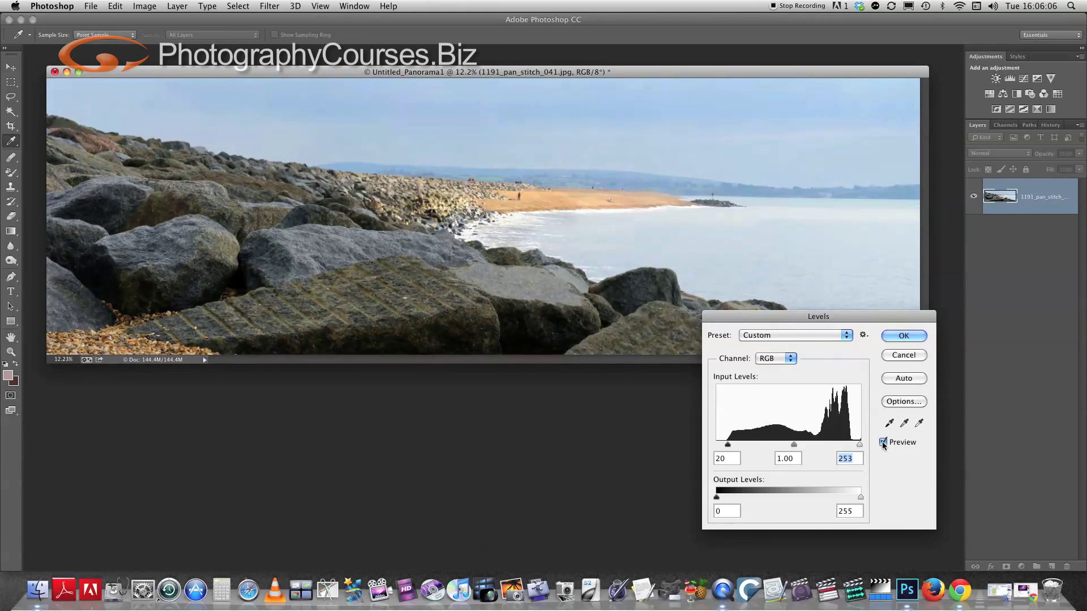
{"action": "left_click", "coordinate": [900, 337]}
{"action": "key", "text": "v"}
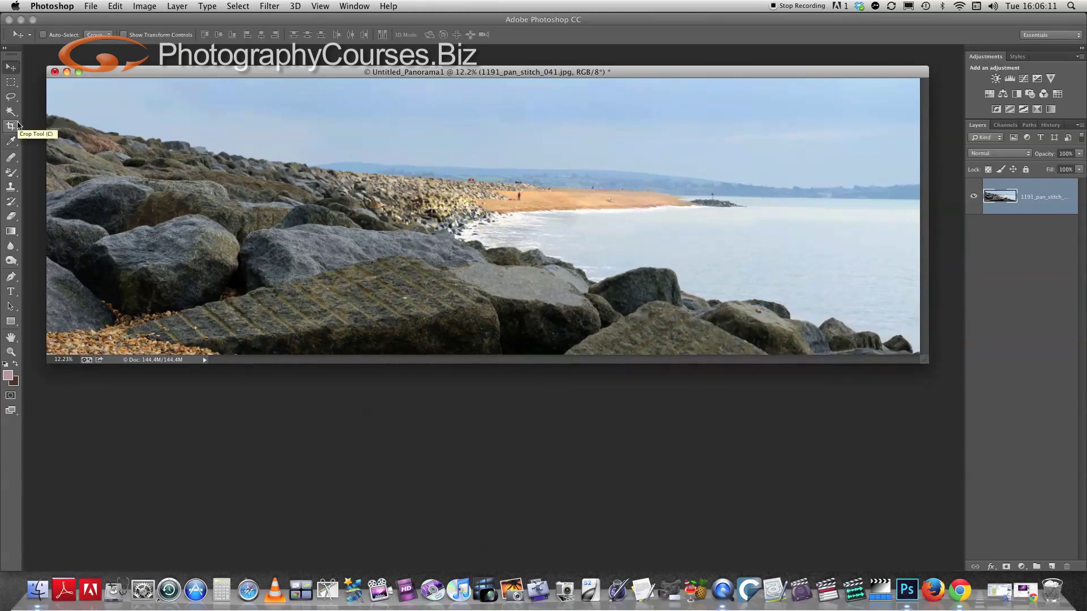
- Raise saturation to +19 in Hue/Saturation and compare with the original
{"action": "key", "text": "super+u"}
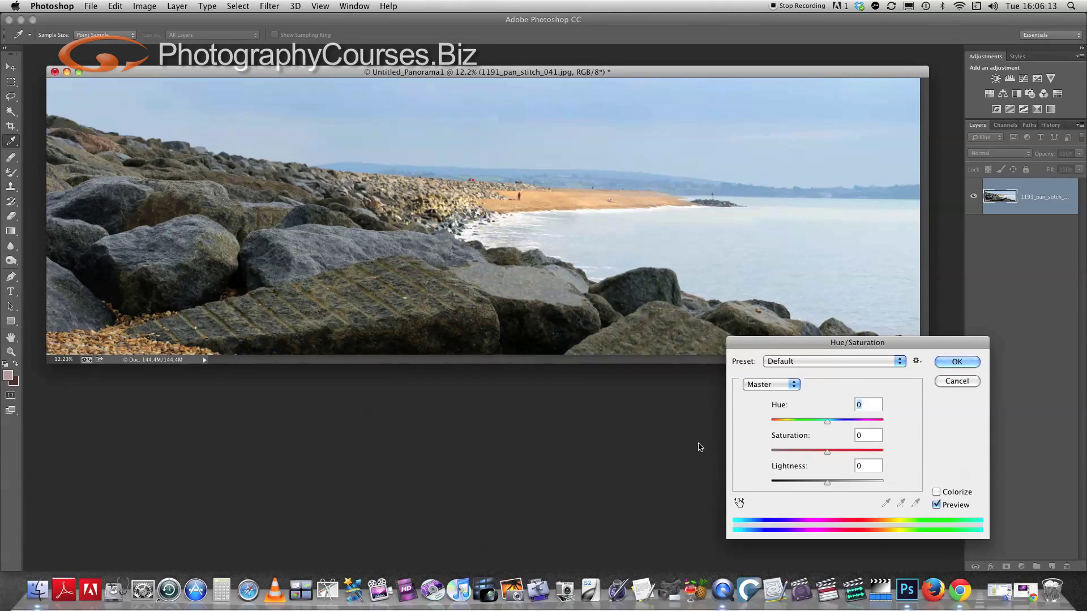
{"action": "left_click_drag", "start_coordinate": [826, 453], "coordinate": [838, 450]}
{"action": "left_click", "coordinate": [936, 505]}
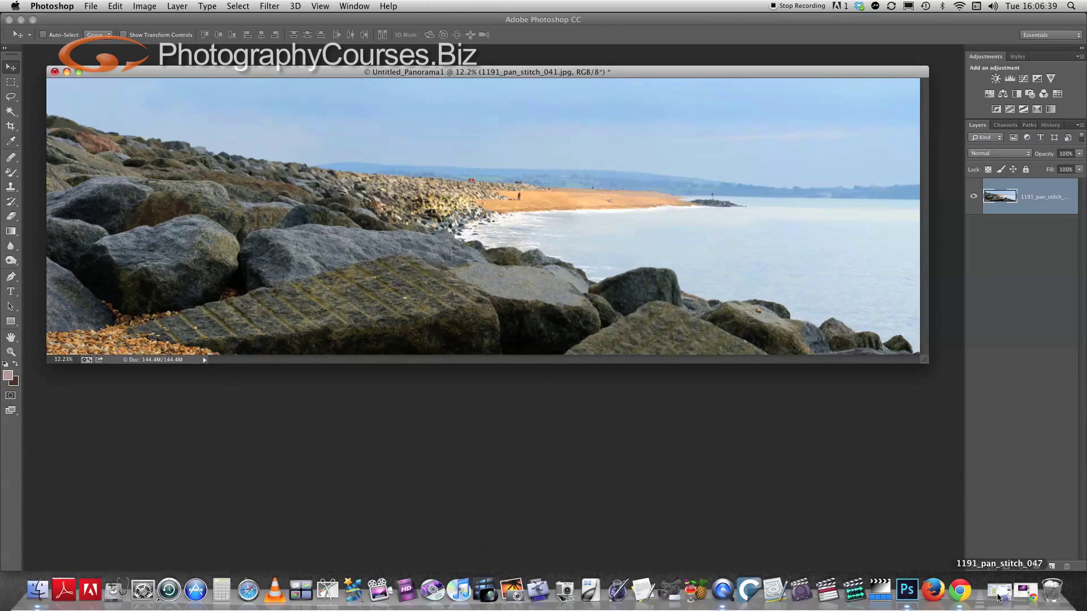
- Preview the 10mm wide shot from Finder, then close the preview and minimise Finder
{"action": "left_click", "coordinate": [998, 596]}
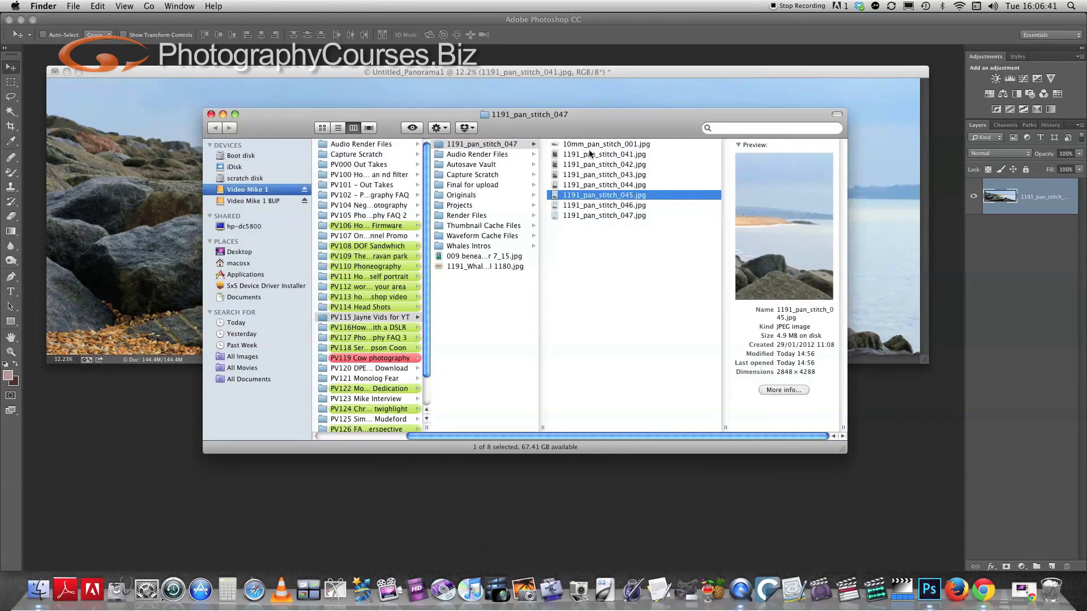
{"action": "double_click", "coordinate": [586, 146]}
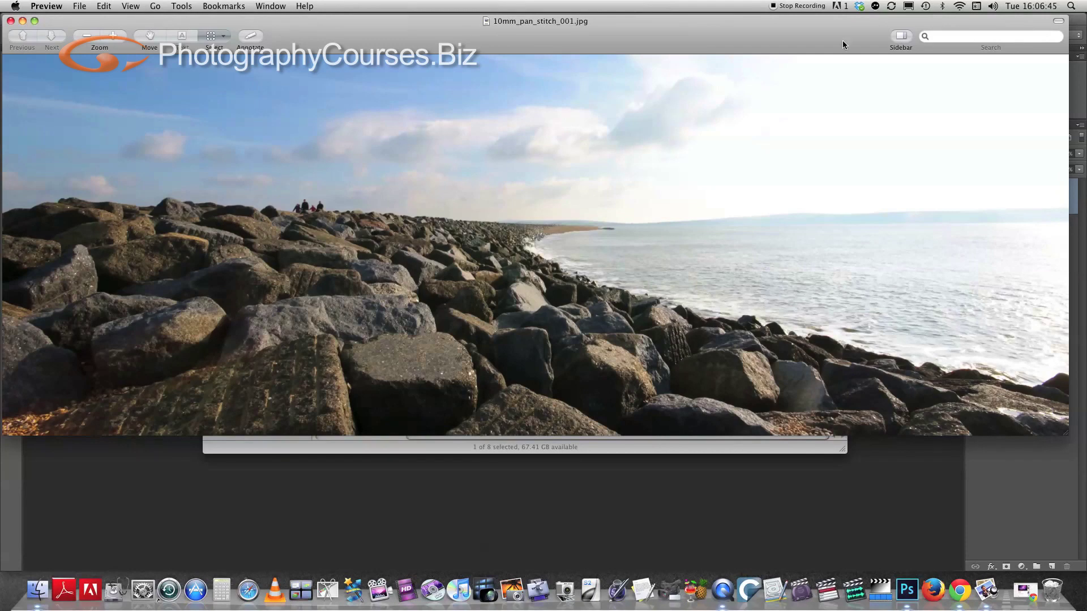
{"action": "left_click", "coordinate": [11, 21]}
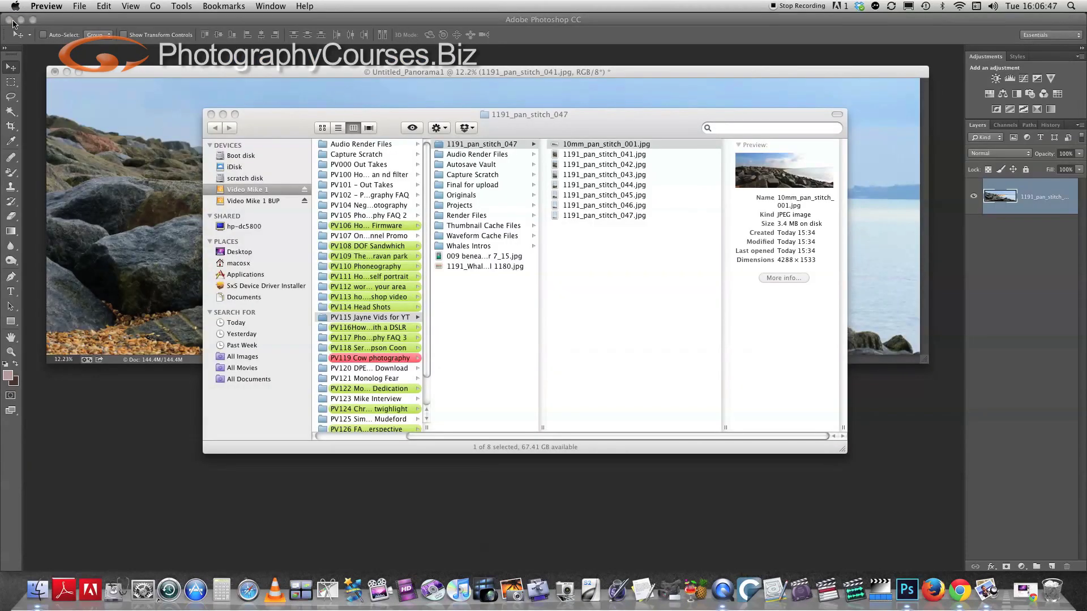
{"action": "left_click", "coordinate": [585, 147]}
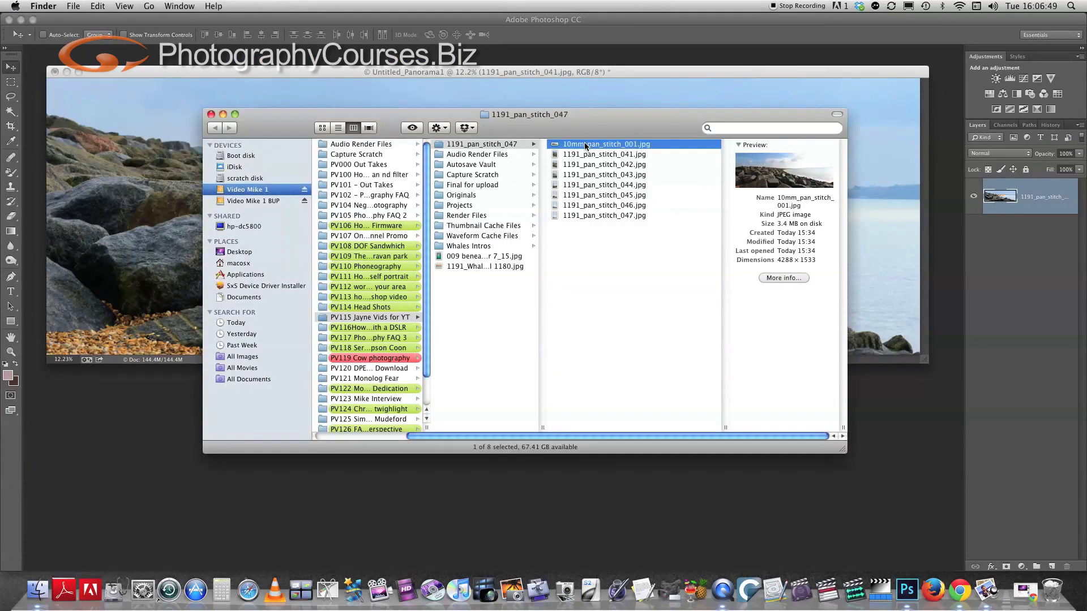
{"action": "left_click", "coordinate": [223, 115]}
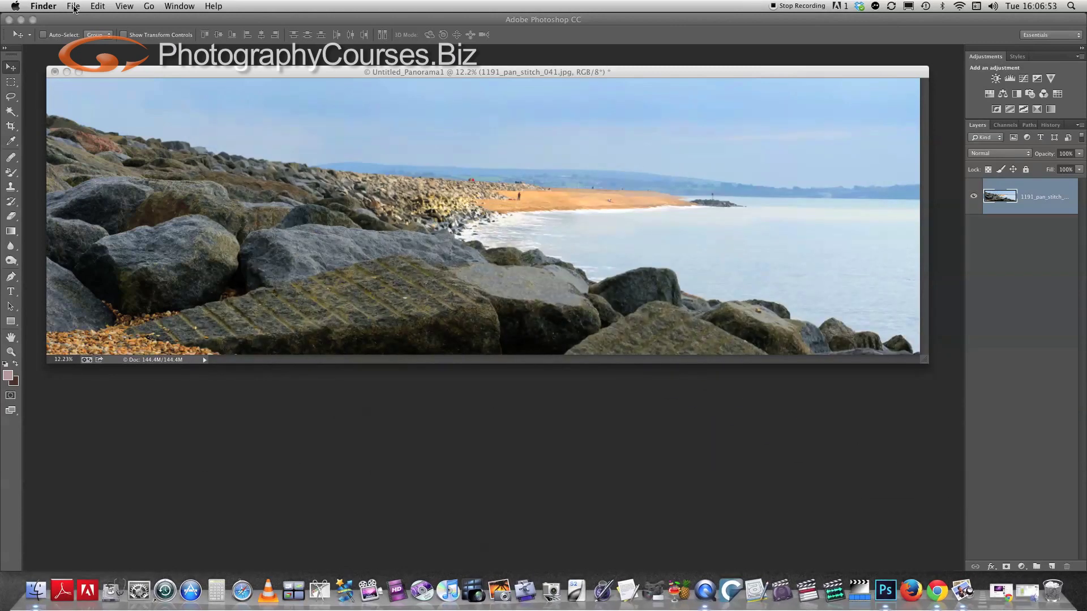
- Load 10mm_pan_stitch_001.jpg into Photoshop through File > Open
{"action": "left_click", "coordinate": [73, 7]}
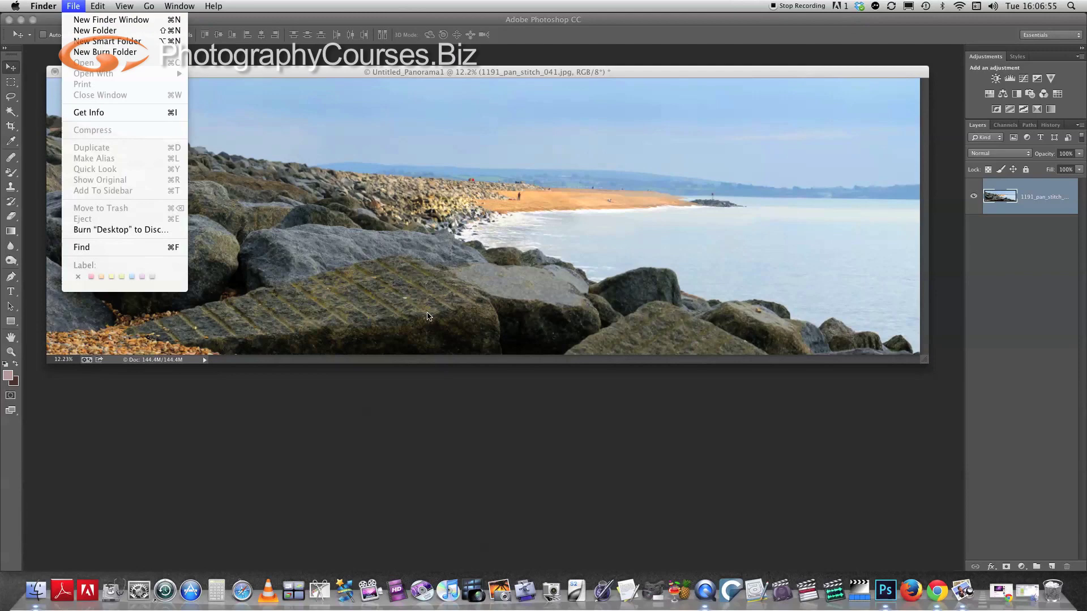
{"action": "left_click", "coordinate": [497, 405]}
{"action": "left_click", "coordinate": [91, 7]}
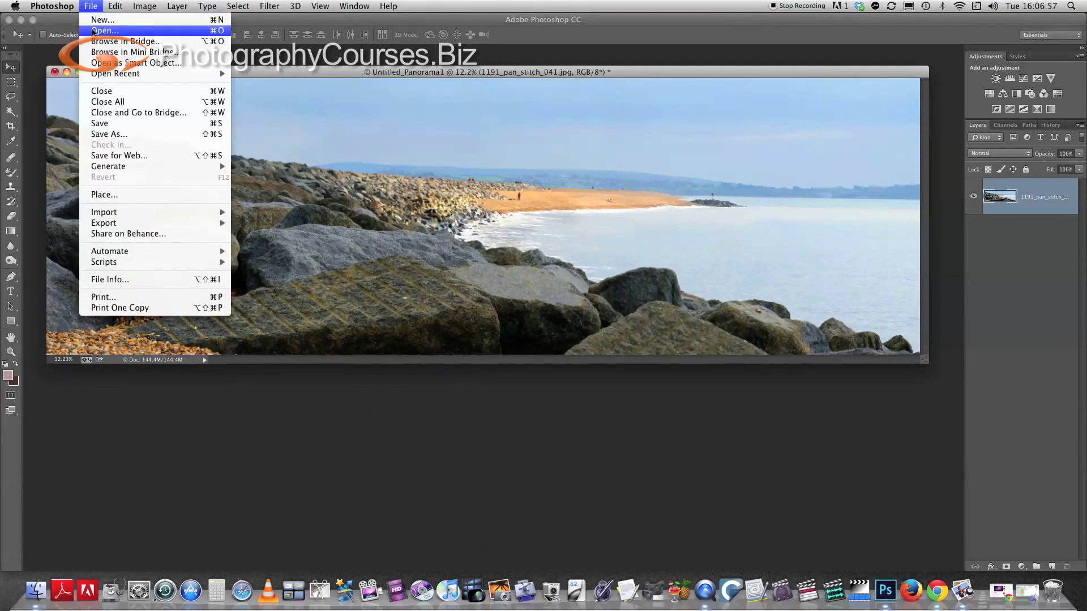
{"action": "left_click", "coordinate": [100, 34]}
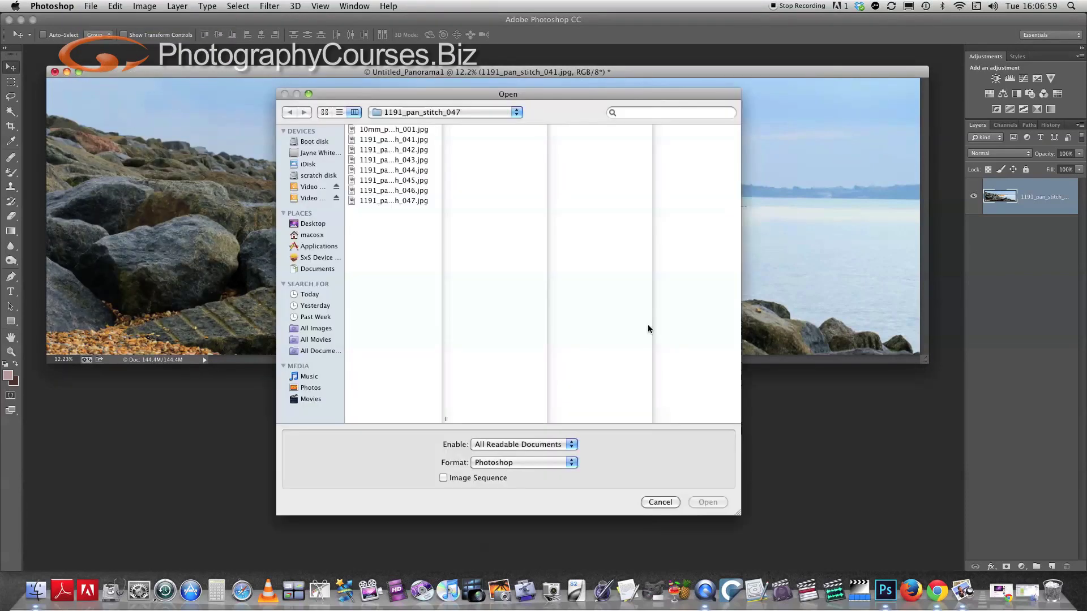
{"action": "left_click", "coordinate": [396, 130]}
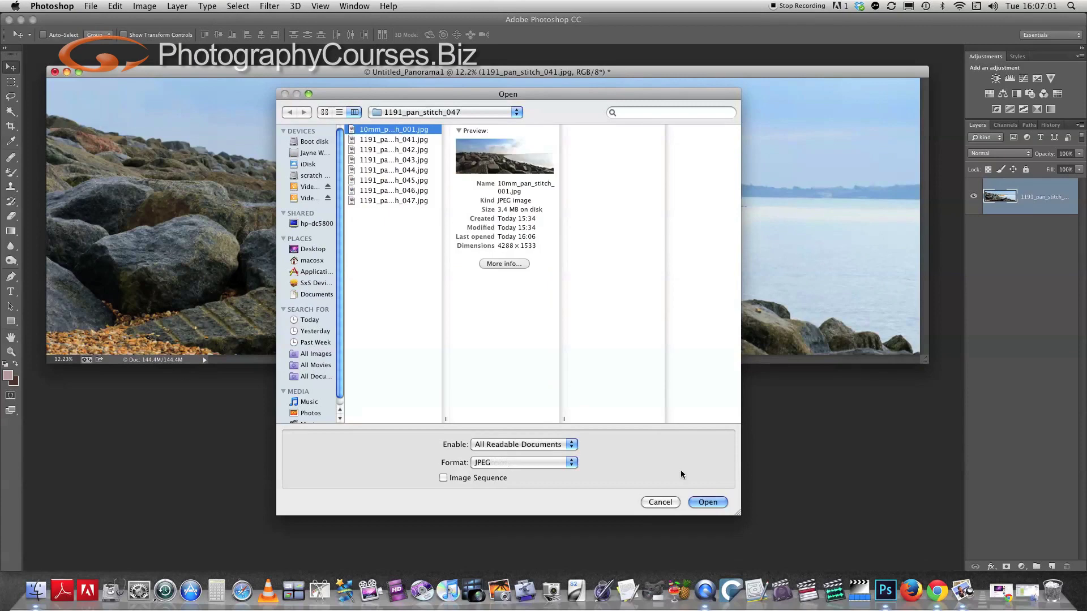
{"action": "left_click", "coordinate": [716, 502]}
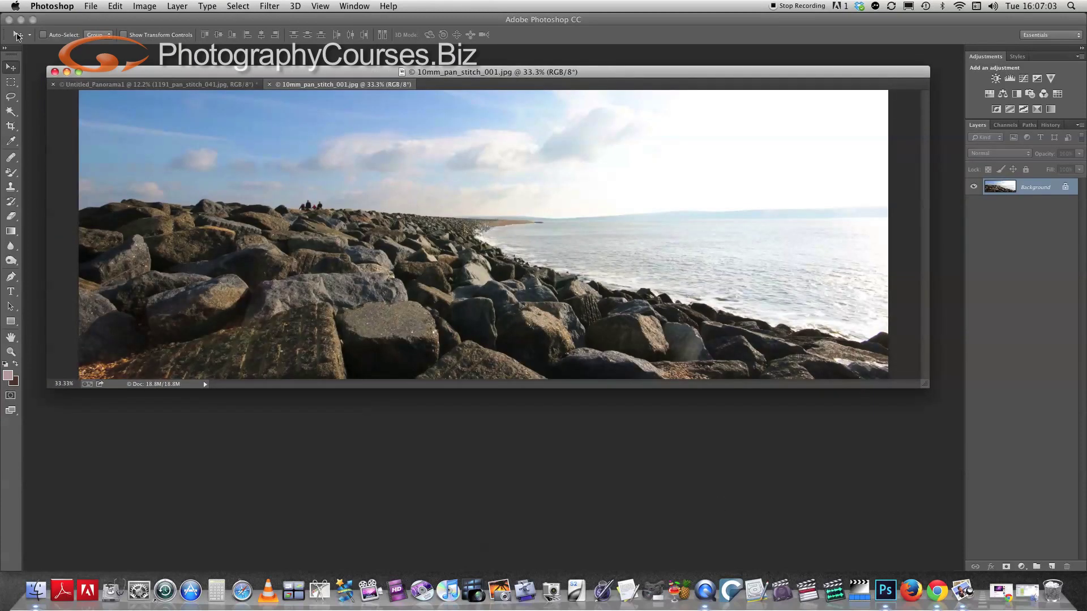
- Float the 10mm wide shot in its own window, placed below the panorama
{"action": "key", "text": "z"}
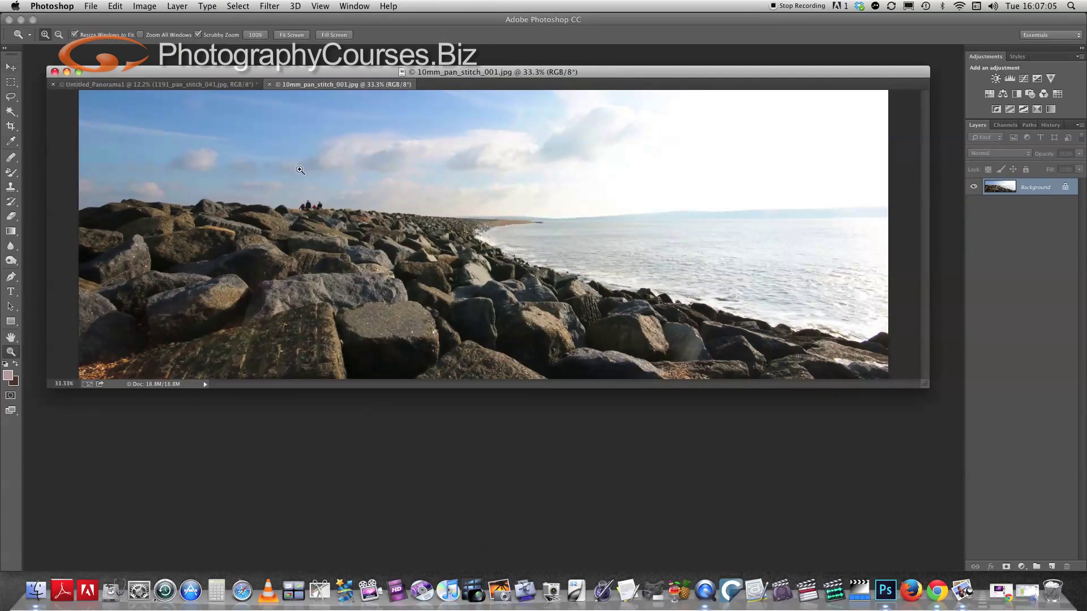
{"action": "left_click", "coordinate": [321, 183], "text": "alt"}
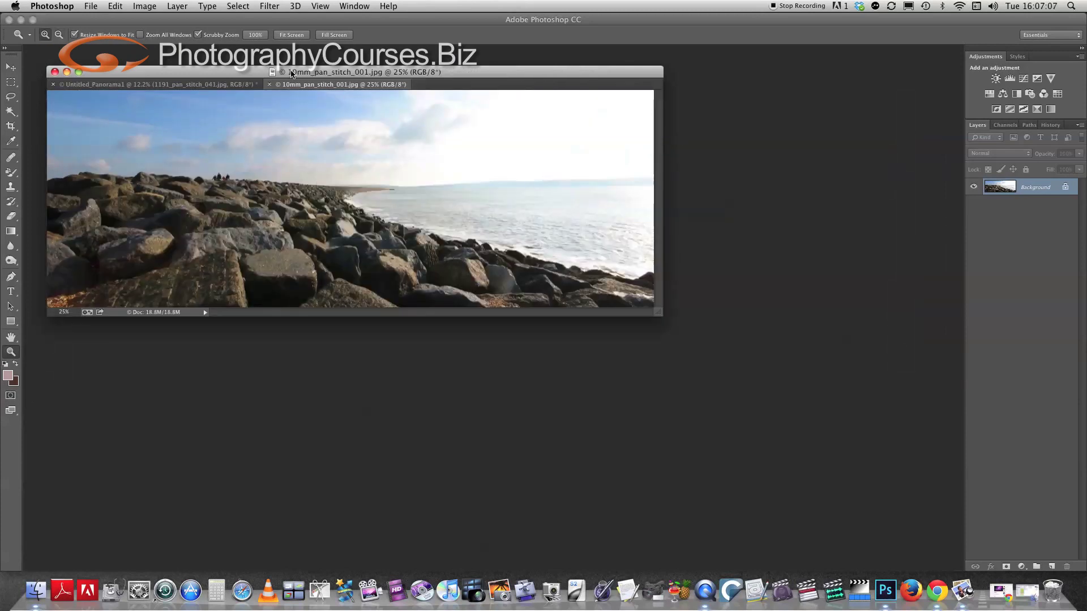
{"action": "mouse_move", "coordinate": [293, 85]}
{"action": "left_mouse_down"}
{"action": "mouse_move", "coordinate": [355, 185]}
{"action": "mouse_move", "coordinate": [240, 289]}
{"action": "left_mouse_up"}
{"action": "left_click_drag", "start_coordinate": [283, 73], "coordinate": [433, 56]}
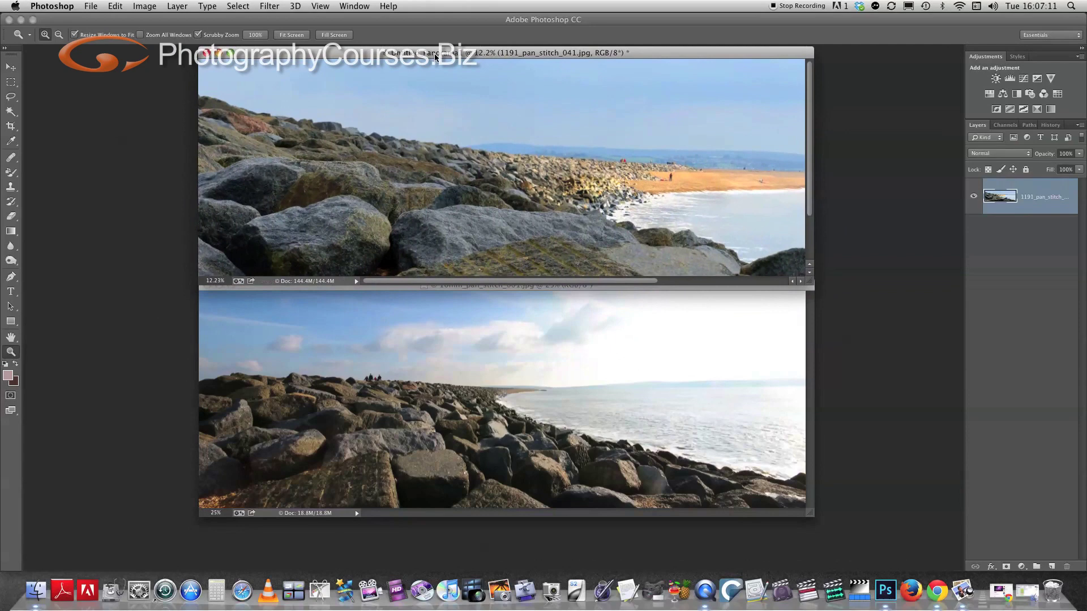
{"action": "left_click", "coordinate": [412, 303]}
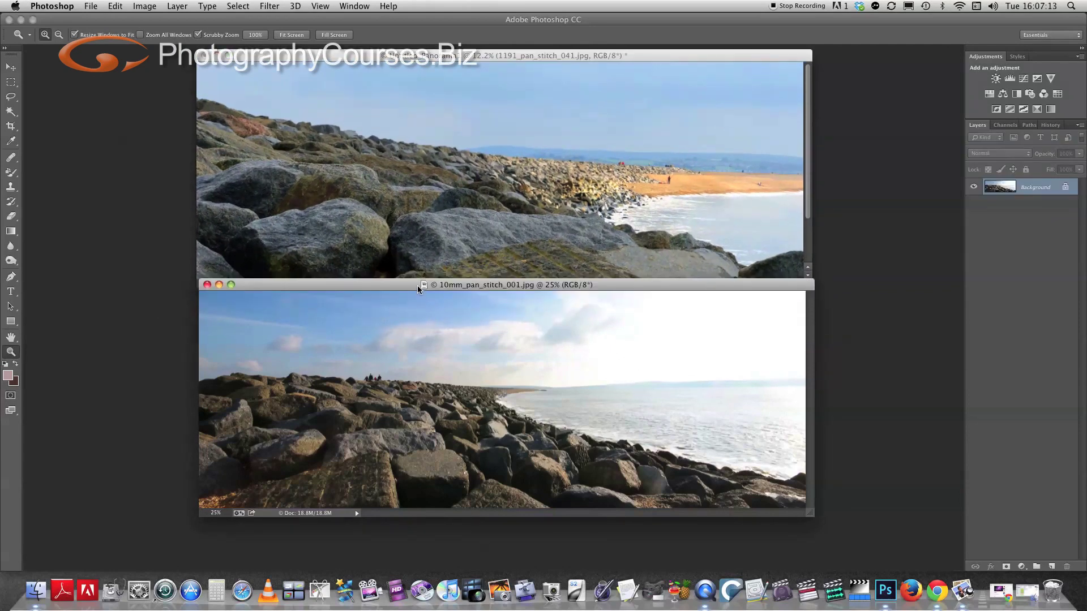
{"action": "left_click_drag", "start_coordinate": [417, 285], "coordinate": [413, 308]}
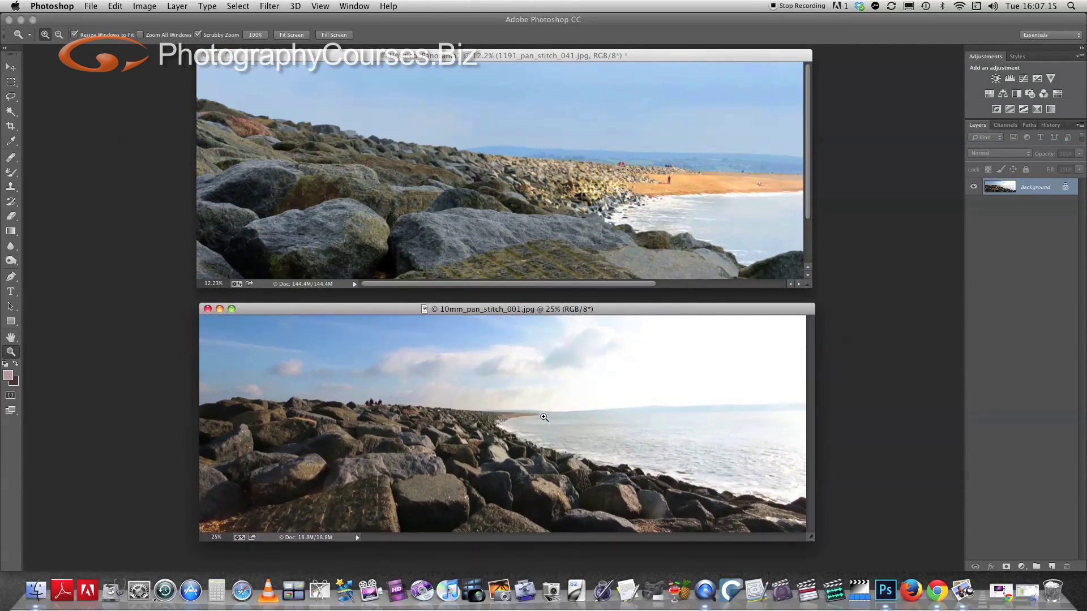
- Zoom the 10mm shot to 500% on the distant jetty, shrinking and repositioning its window
{"action": "left_click", "coordinate": [544, 417]}
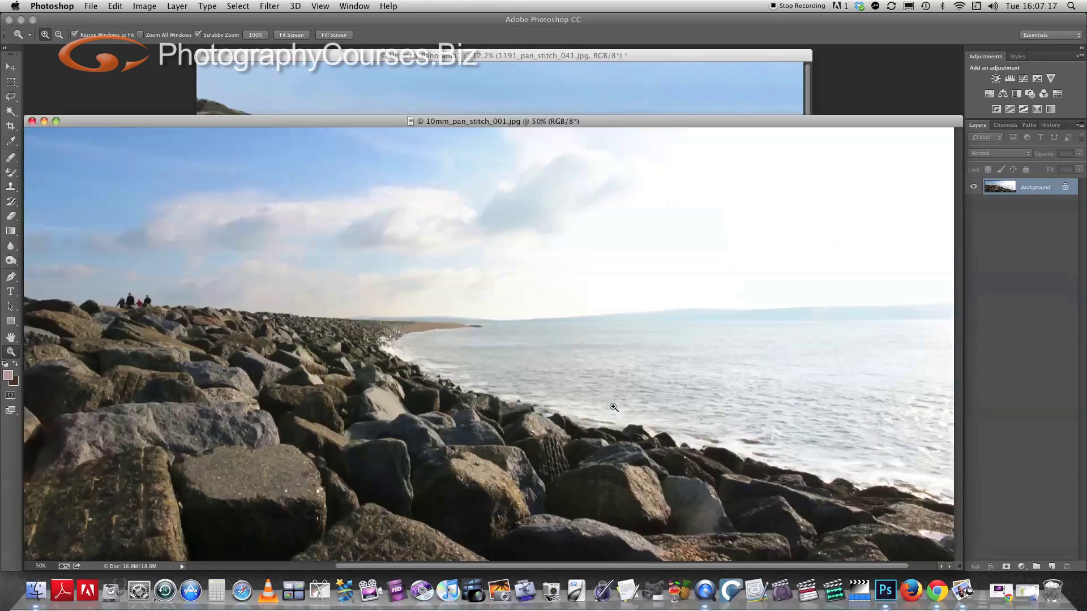
{"action": "left_click", "coordinate": [474, 316]}
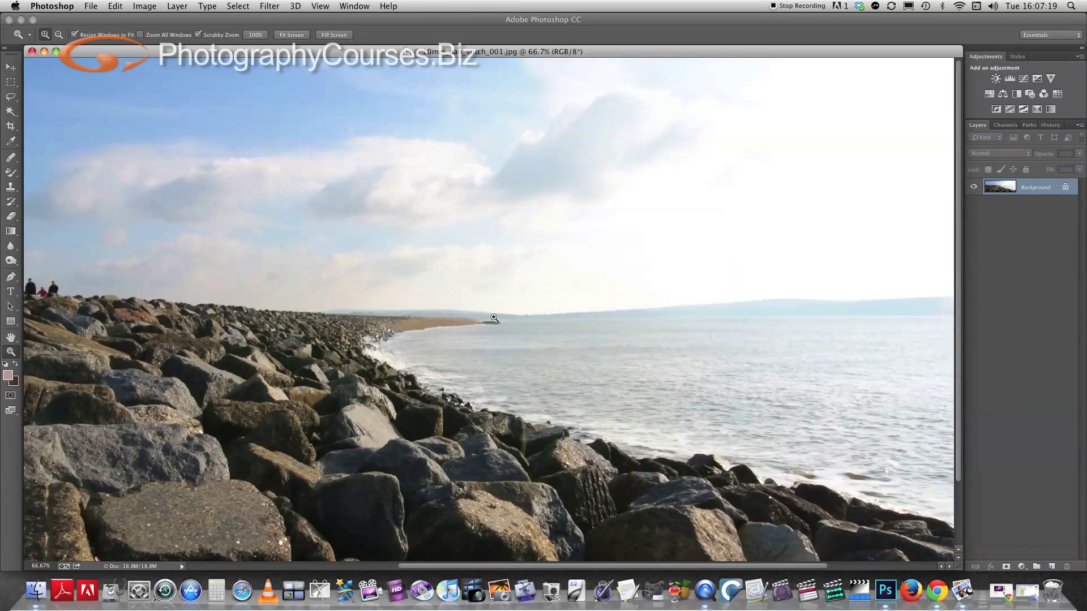
{"action": "left_click", "coordinate": [494, 318]}
{"action": "left_click", "coordinate": [490, 317]}
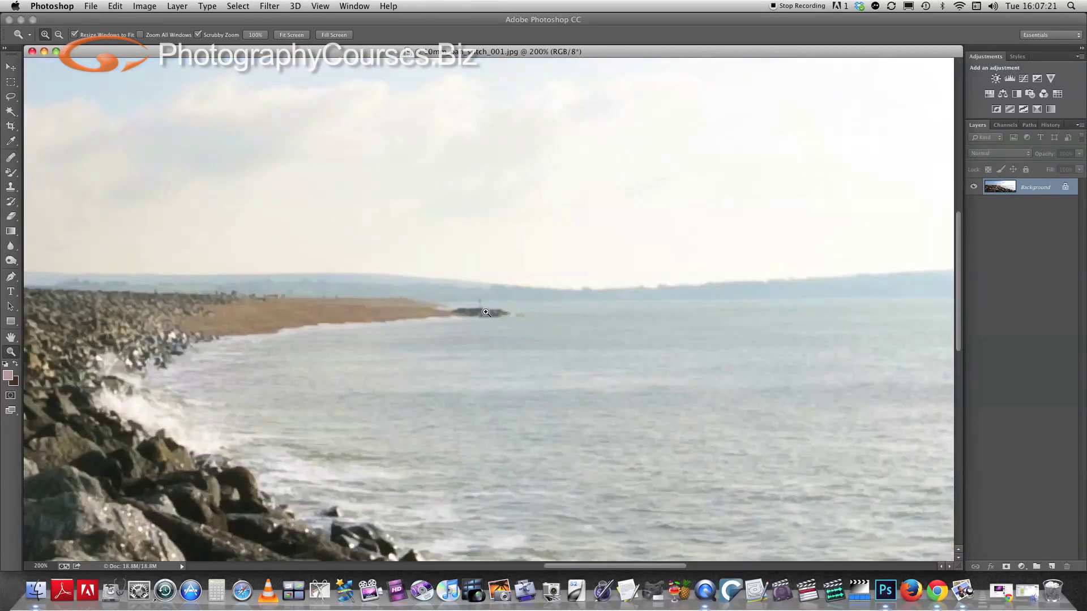
{"action": "left_click", "coordinate": [485, 313]}
{"action": "left_click", "coordinate": [486, 311]}
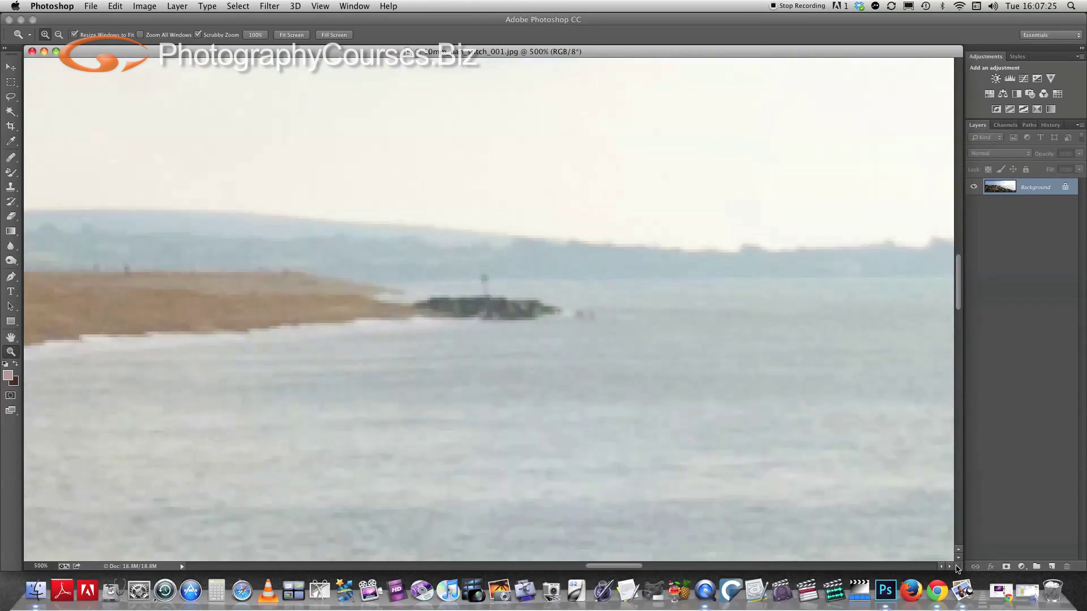
{"action": "left_click_drag", "start_coordinate": [958, 567], "coordinate": [788, 341]}
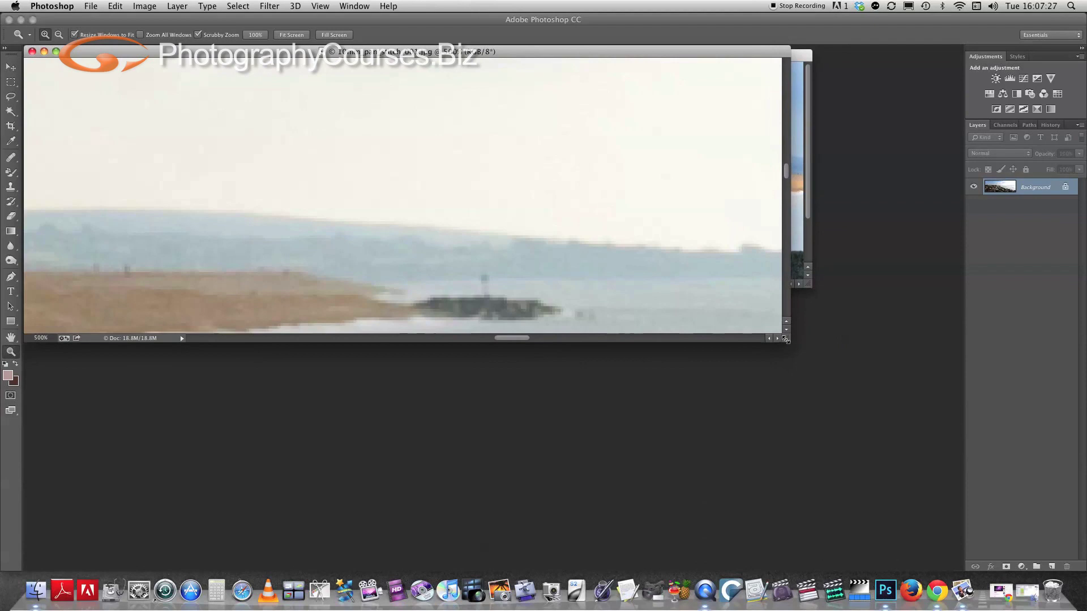
{"action": "left_click_drag", "start_coordinate": [517, 269], "coordinate": [516, 201]}
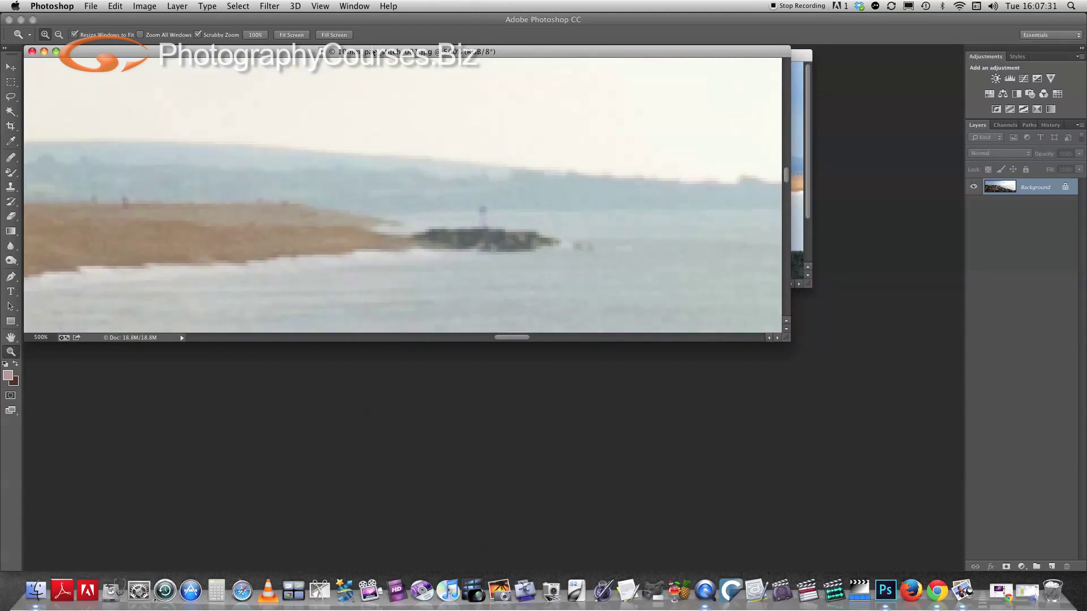
{"action": "left_click_drag", "start_coordinate": [353, 51], "coordinate": [451, 283]}
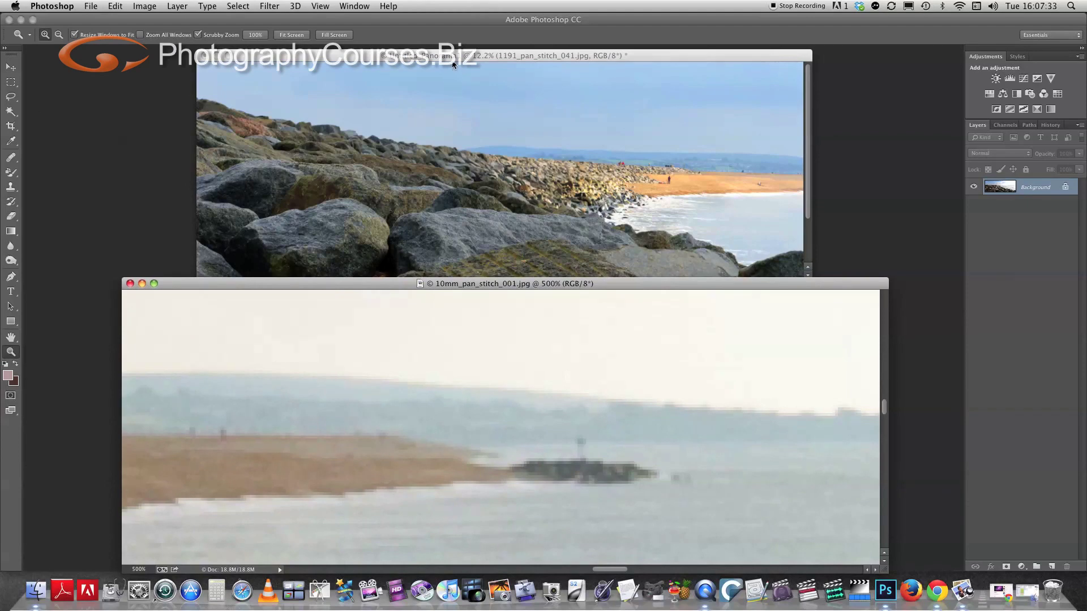
- Fit the panorama to the window, then magnify its distant rock jetty to 200%
{"action": "left_click", "coordinate": [452, 62]}
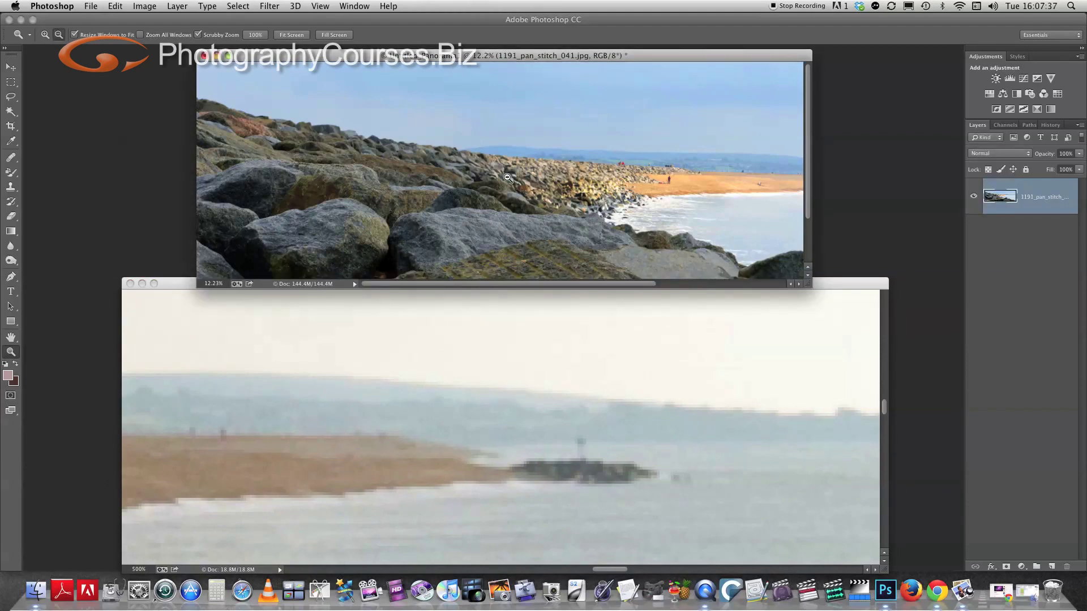
{"action": "left_click", "coordinate": [508, 178], "text": "alt"}
{"action": "left_click", "coordinate": [657, 147]}
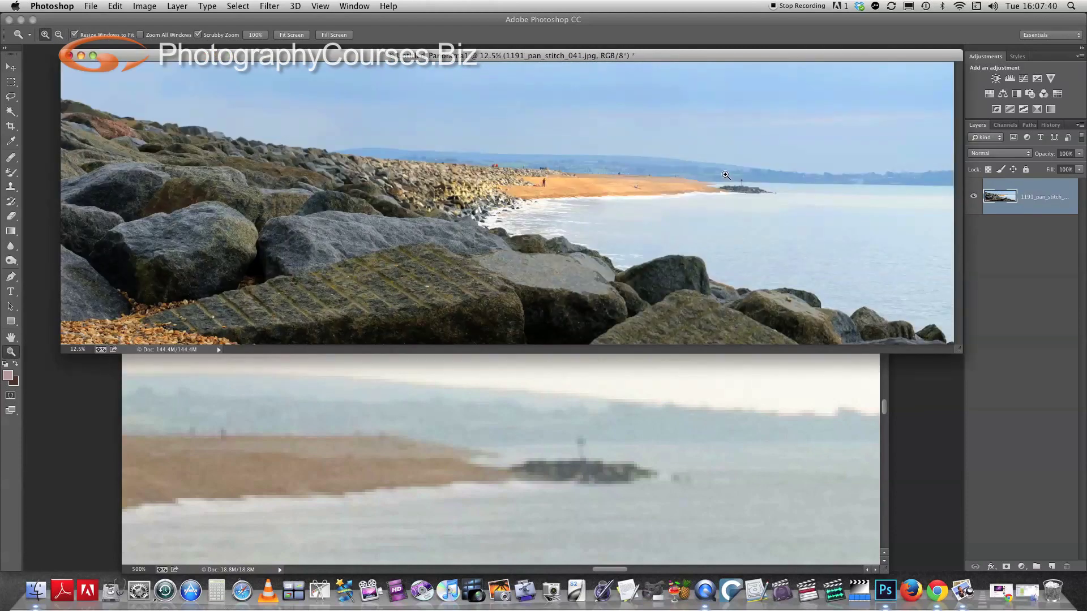
{"action": "left_click", "coordinate": [730, 176]}
{"action": "left_click", "coordinate": [709, 237]}
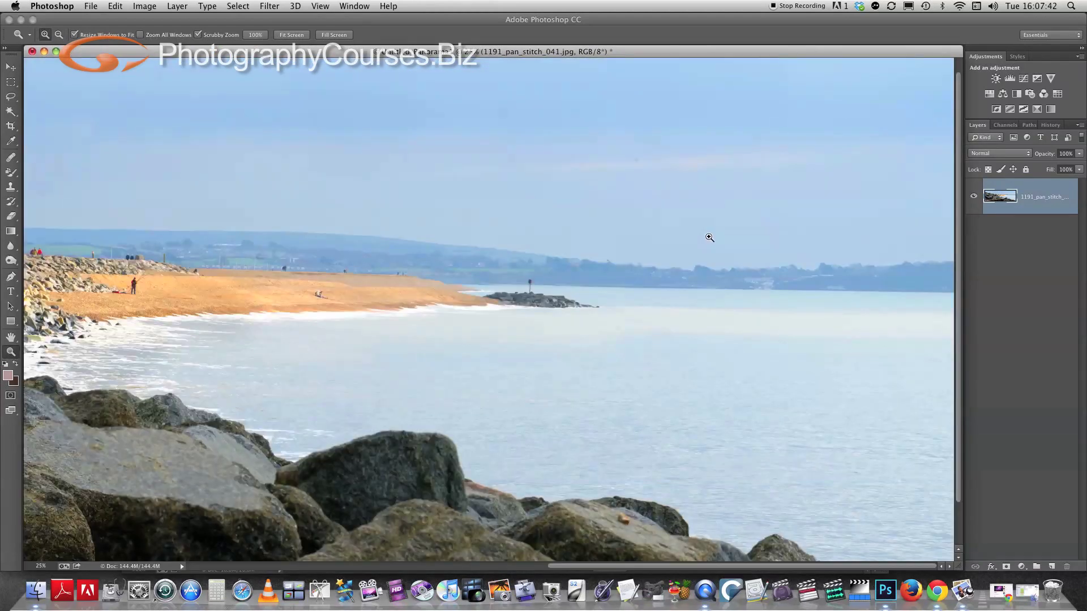
{"action": "left_click", "coordinate": [551, 305]}
{"action": "left_click", "coordinate": [466, 306]}
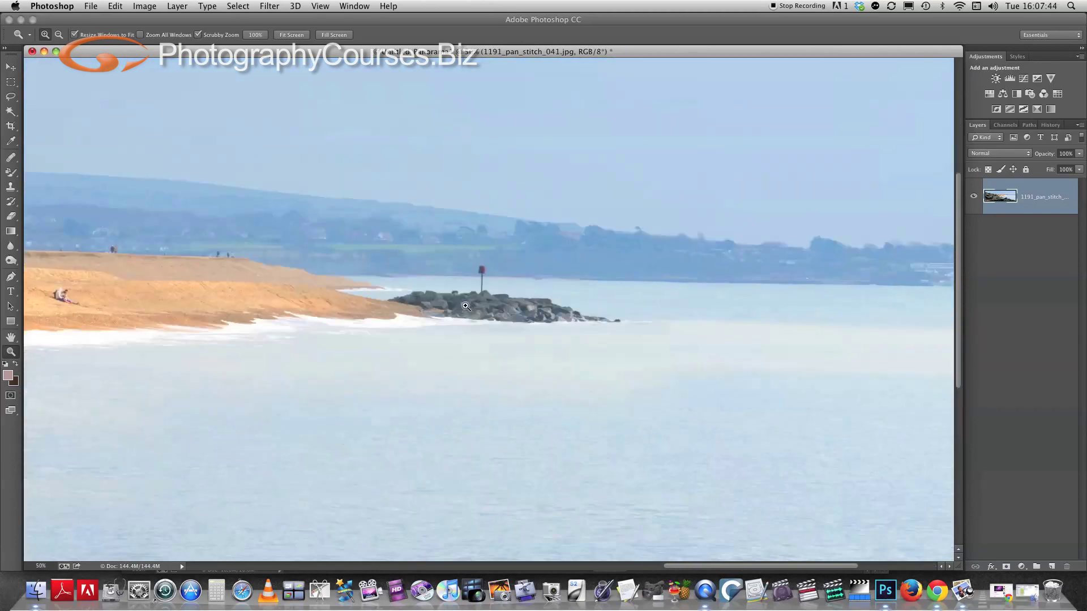
{"action": "left_click", "coordinate": [498, 305]}
{"action": "left_click", "coordinate": [494, 311]}
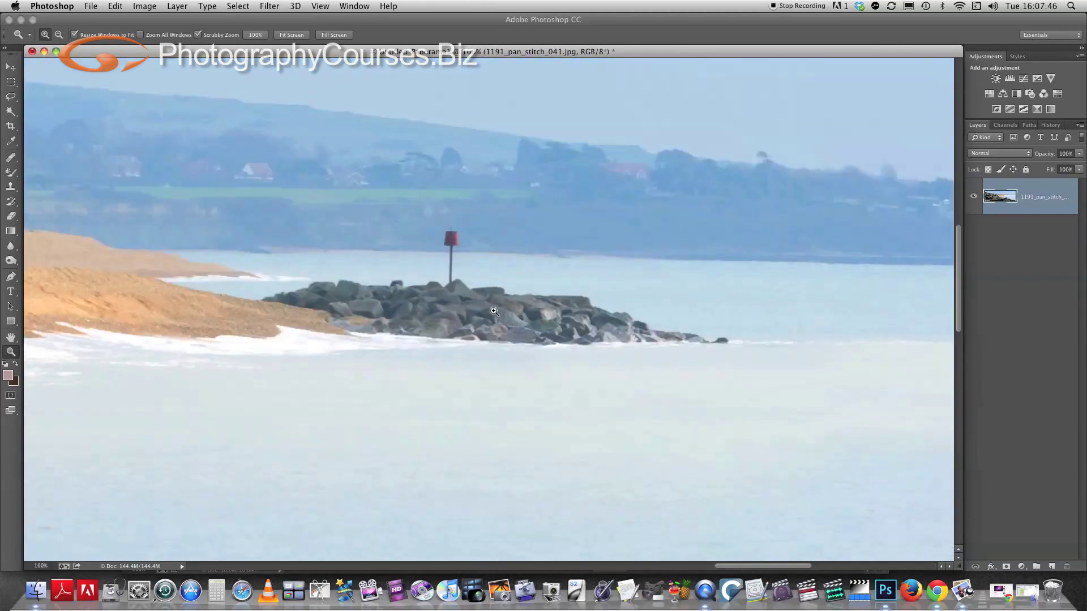
{"action": "left_click", "coordinate": [494, 311]}
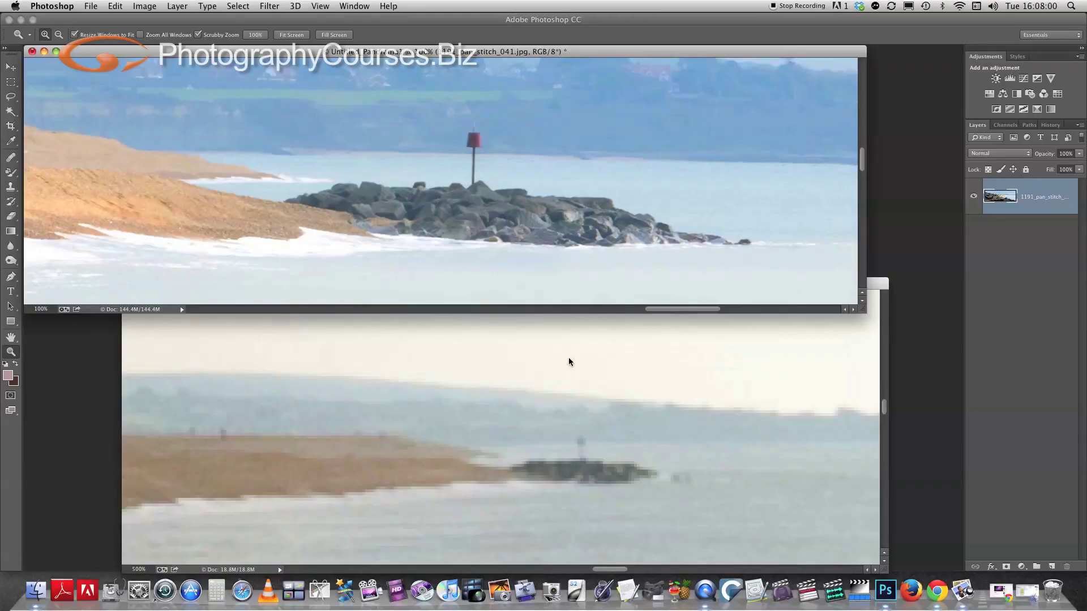
- Make the 500% 10mm_pan_stitch_001 window the active document again
{"action": "left_click", "coordinate": [570, 360]}
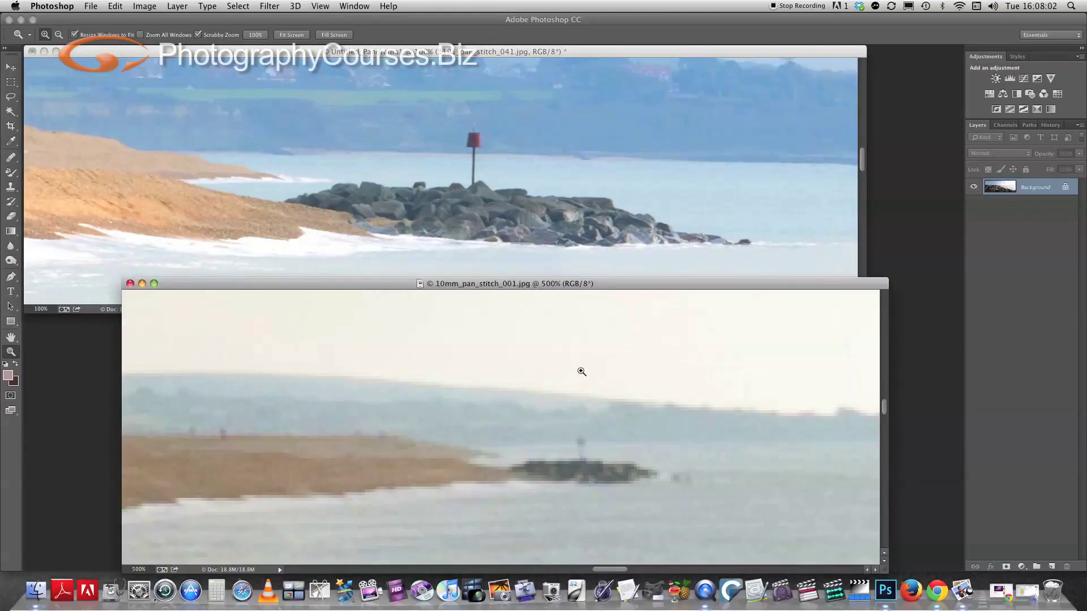